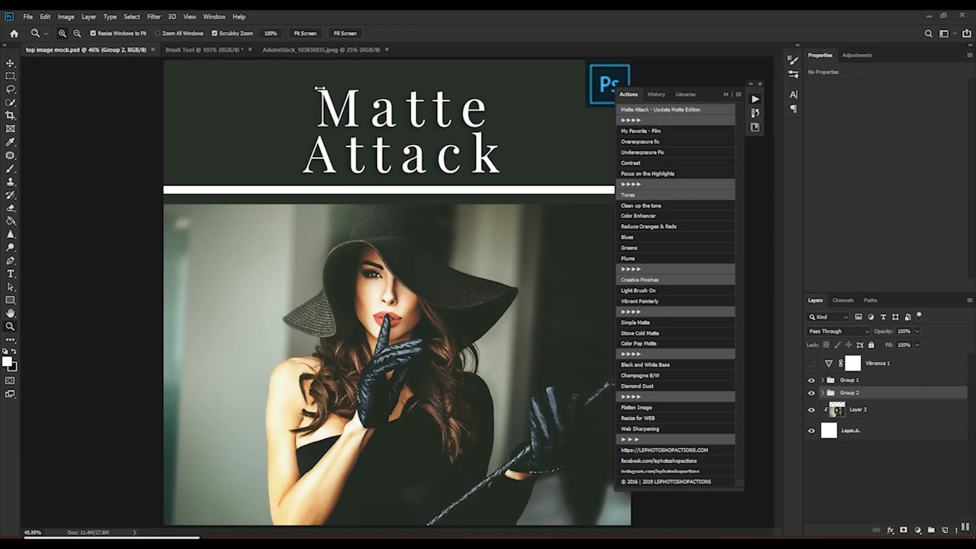
Step: Bring up the AdobeStock_103836935.jpeg portrait and shift the expanded Matte Attack action list closer to the canvas edge
click(221, 50)
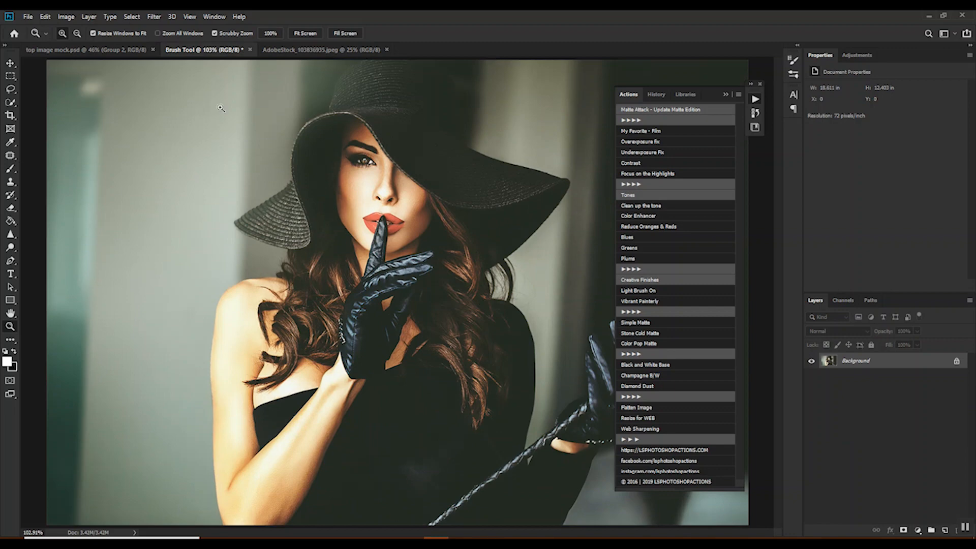
click(279, 52)
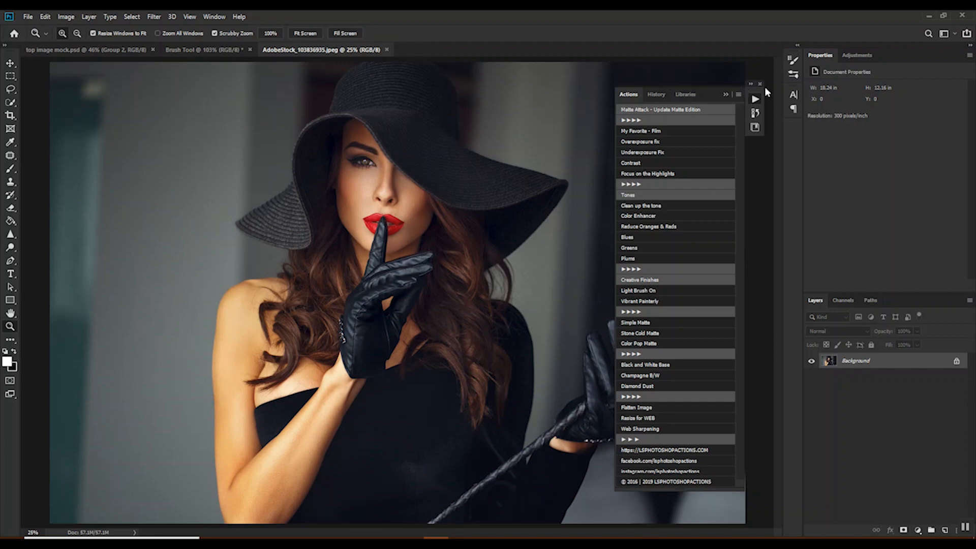
click(756, 97)
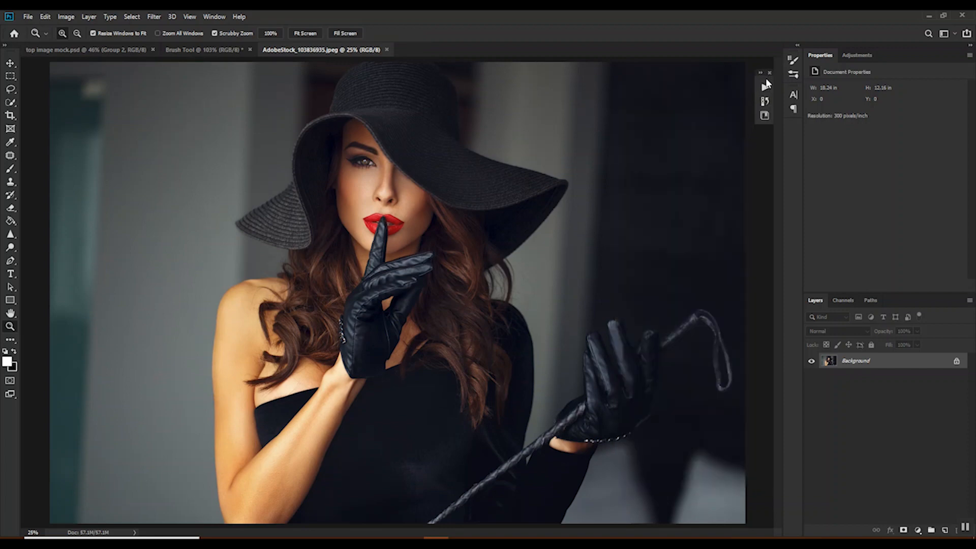
mouse_move(763, 77)
mouse_down()
mouse_move(785, 76)
mouse_move(769, 81)
mouse_up()
click(768, 83)
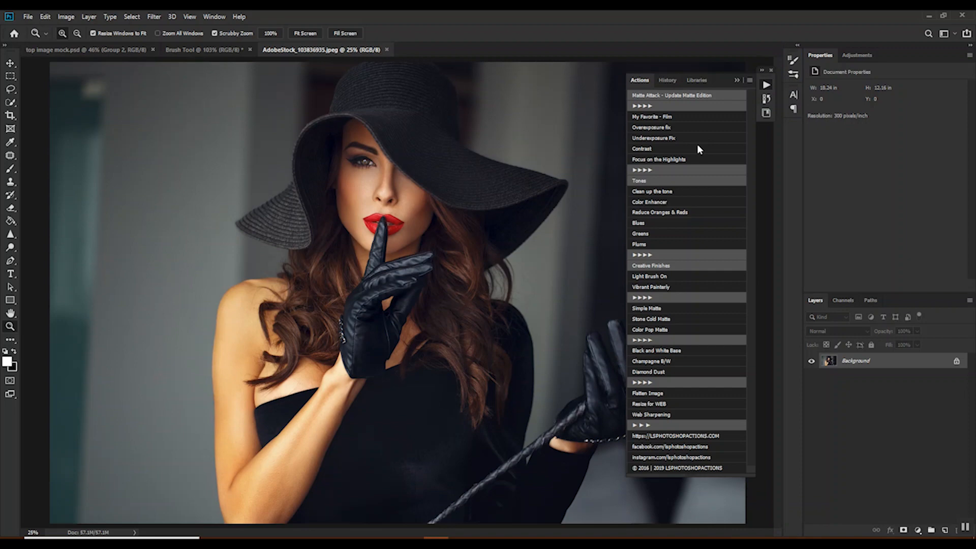
Step: Run the Underexposure Fix, My Favorite - Film and Reduce Oranges & Reds actions, and adjust the Reduce Oranges layer's opacity
click(669, 142)
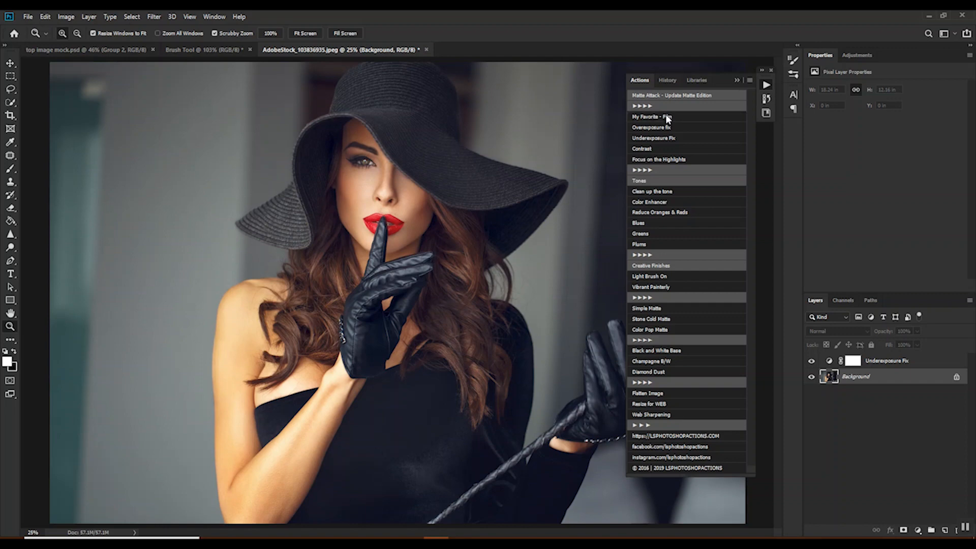
click(683, 118)
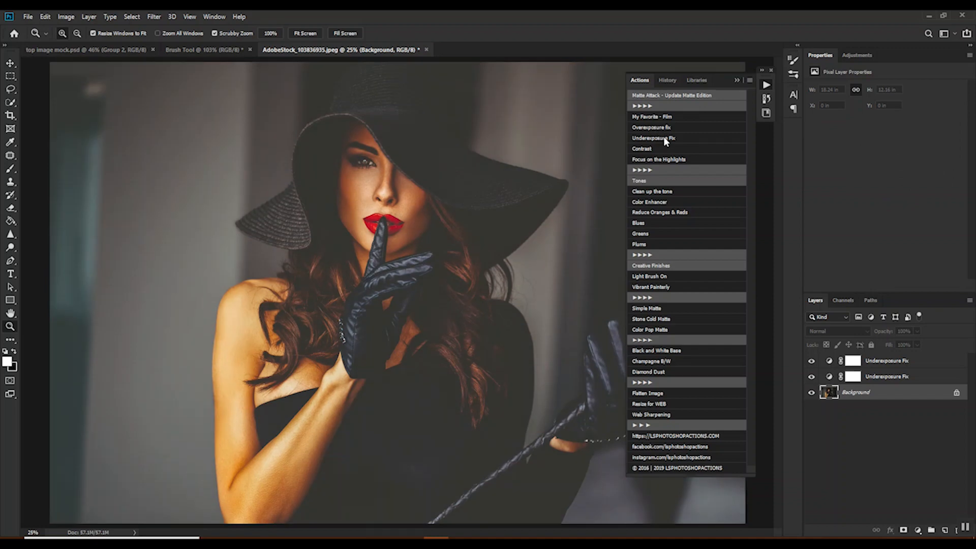
click(660, 212)
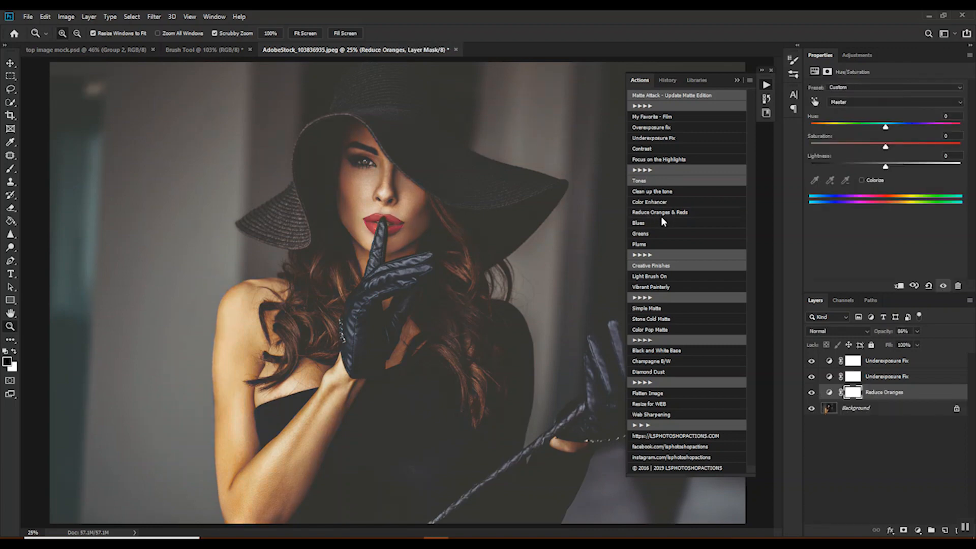
drag(890, 331, 877, 339)
Step: Run the Focus on the Highlights action and invert its layer mask to black
click(683, 161)
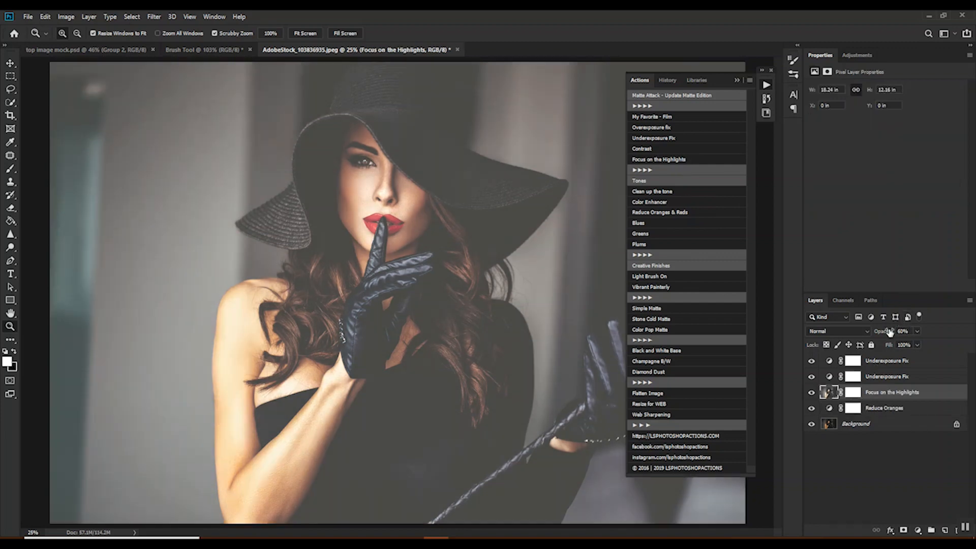
click(853, 393)
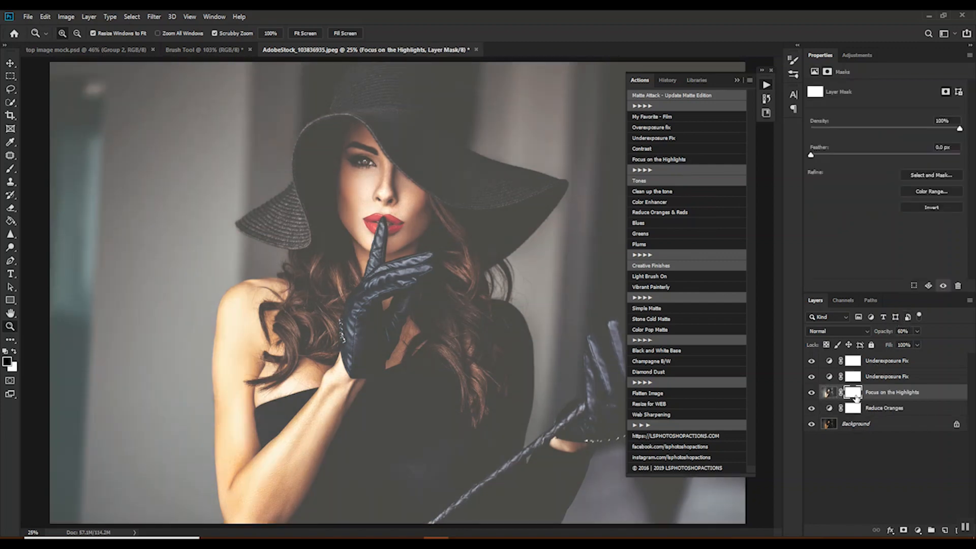
key(ctrl+i)
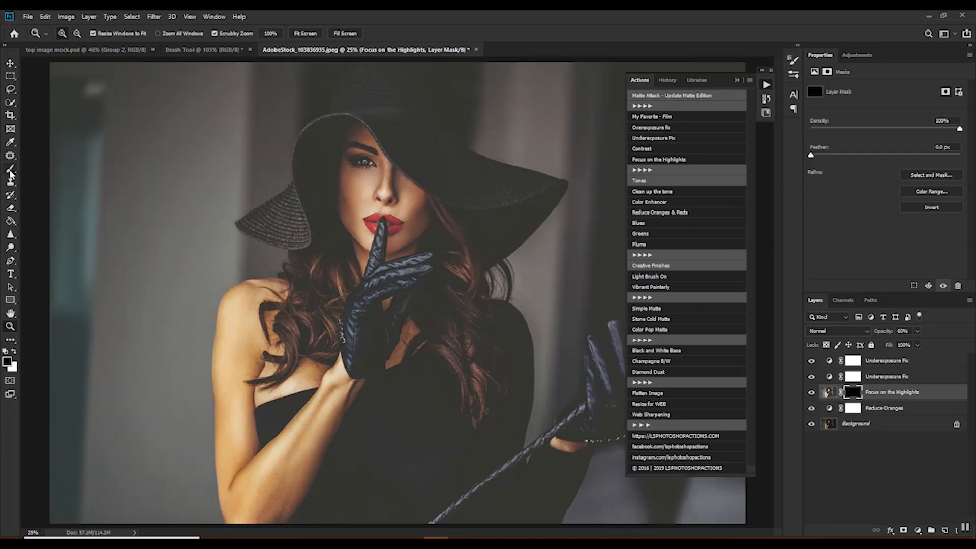
Step: Paint white over the woman's face on the Focus on the Highlights mask with a 500 px brush at 30% opacity
click(10, 170)
key(x)
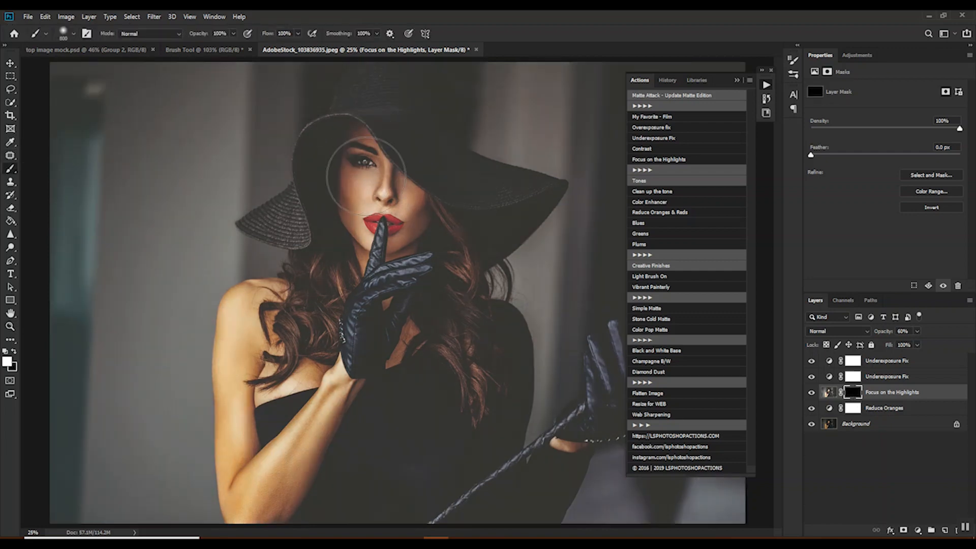
drag(365, 175, 402, 224)
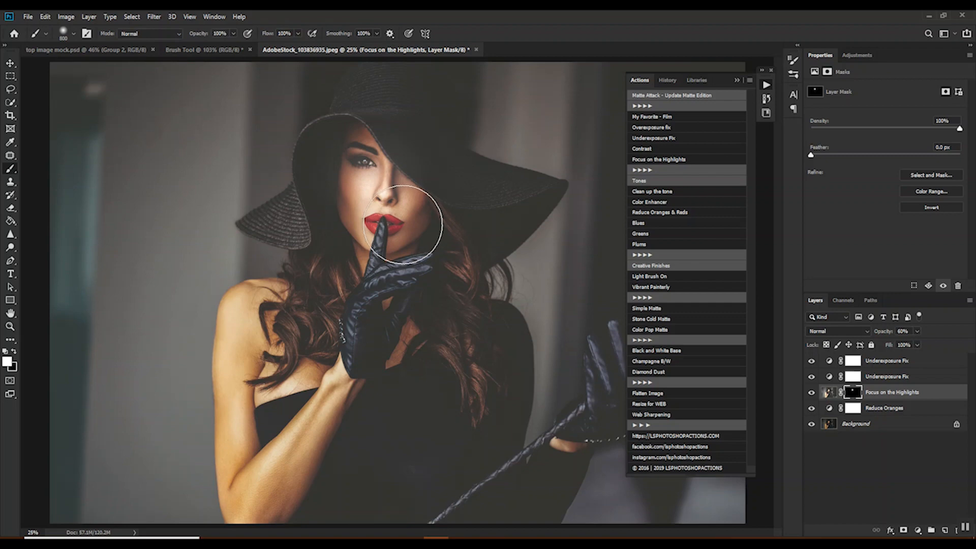
key(bracketleft)
key(bracketleft)
key(bracketleft)
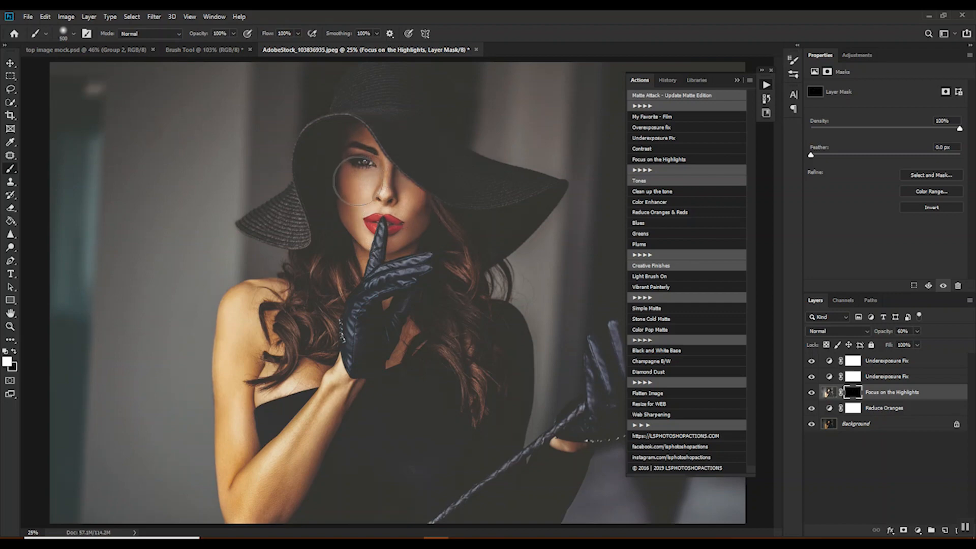
key(3)
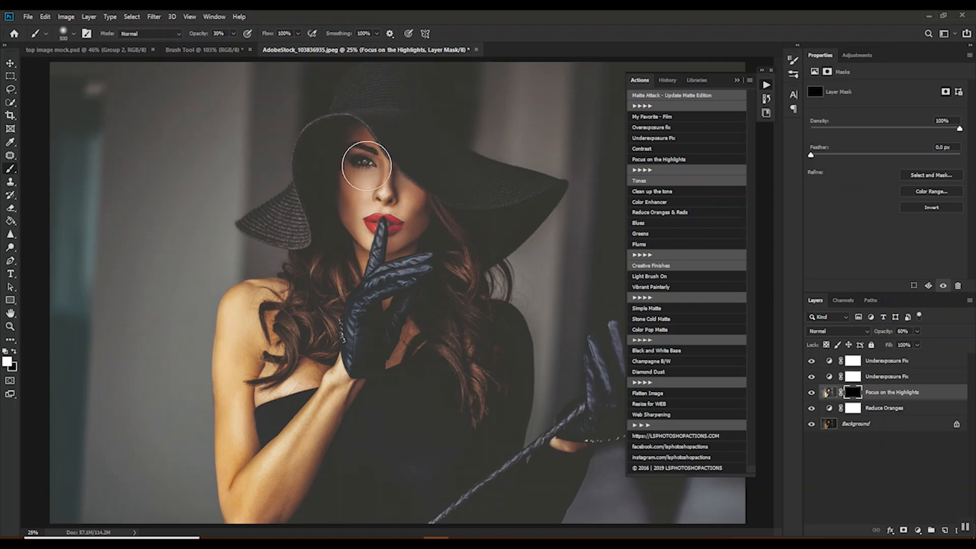
mouse_move(366, 165)
mouse_down()
mouse_move(379, 199)
mouse_move(425, 222)
mouse_move(374, 231)
mouse_up()
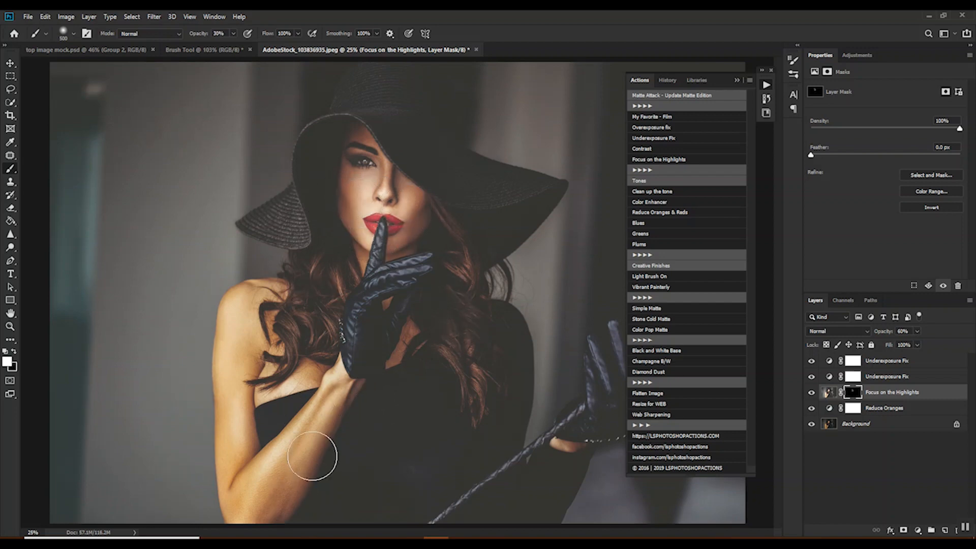
Step: Paint the highlights into the bare shoulder and arm on the mask with a 300 px brush
key(bracketleft)
key(bracketleft)
key(bracketleft)
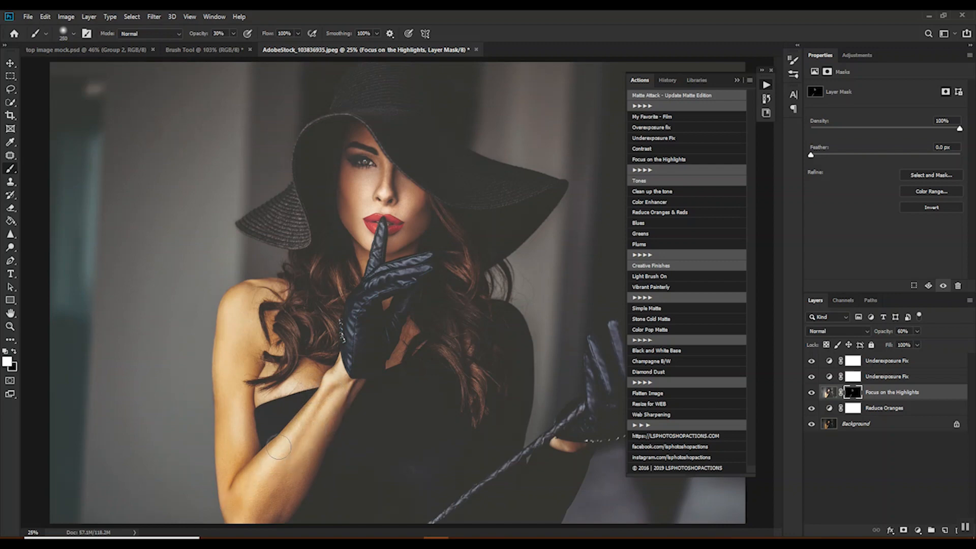
key(bracketright)
mouse_move(256, 359)
mouse_down()
mouse_move(237, 307)
mouse_move(229, 410)
mouse_move(234, 449)
mouse_up()
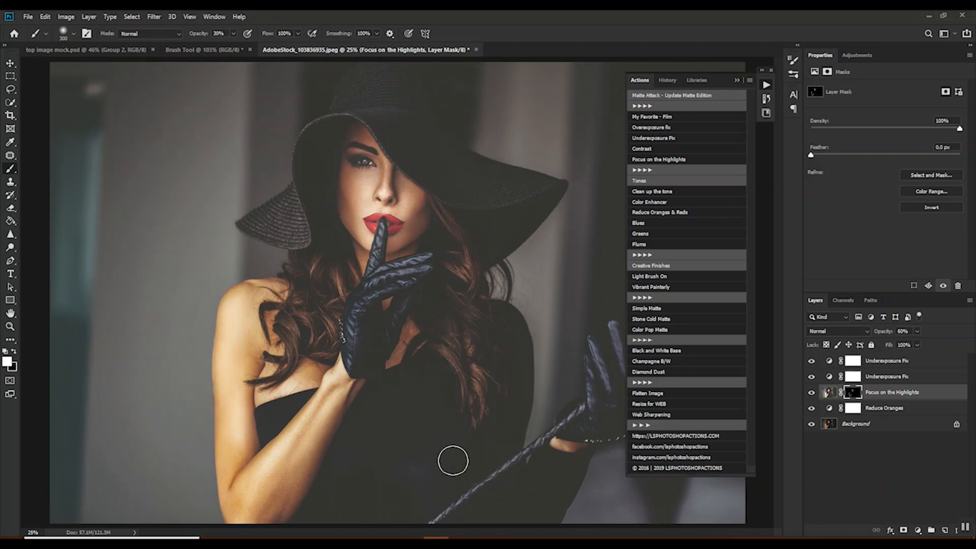
Step: Paint the highlights into the glove holding the whip on the mask with a 125 px brush
key(bracketleft)
key(bracketleft)
key(bracketleft)
key(bracketleft)
key(bracketleft)
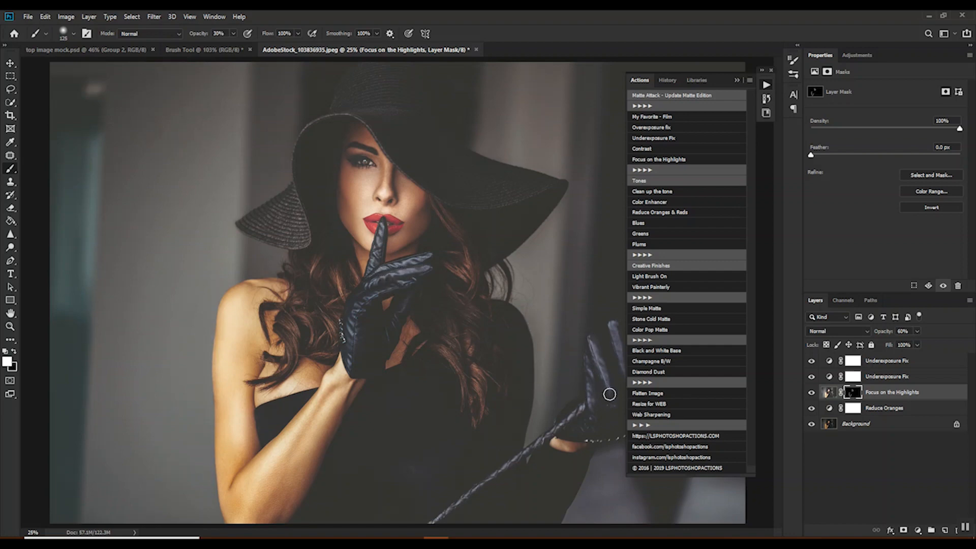
mouse_move(609, 393)
mouse_down()
mouse_move(615, 331)
mouse_move(622, 370)
mouse_up()
Step: Compare the photo with the Focus on the Highlights layer hidden and shown, and select all layers above the Background
click(812, 392)
click(813, 393)
click(903, 412)
shift+click(918, 367)
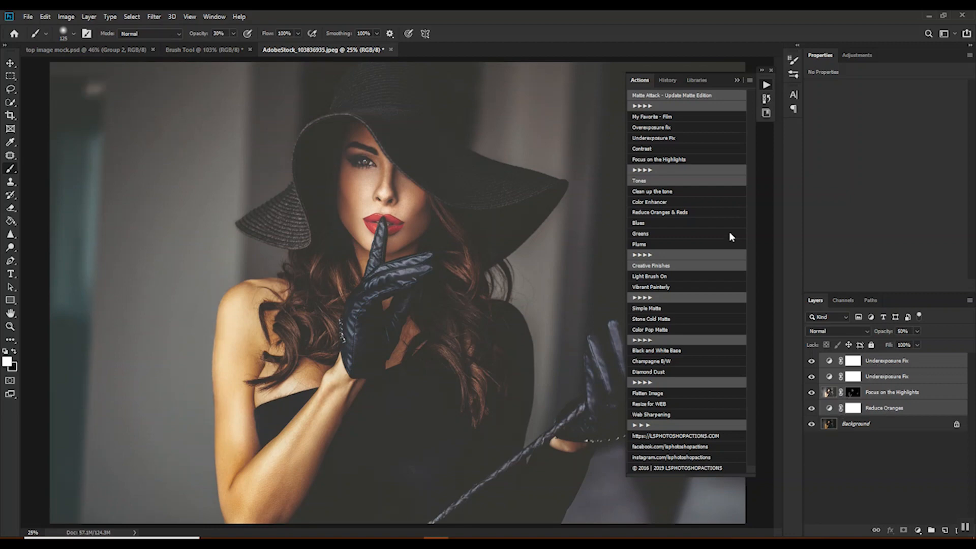
Step: Revert the photo to its original opening snapshot and return to the list of actions
click(669, 82)
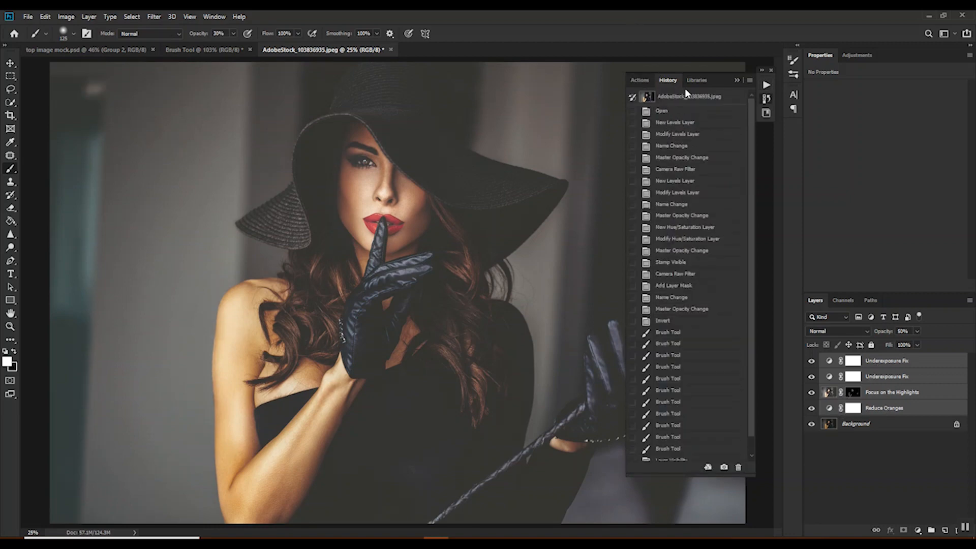
click(686, 96)
click(640, 81)
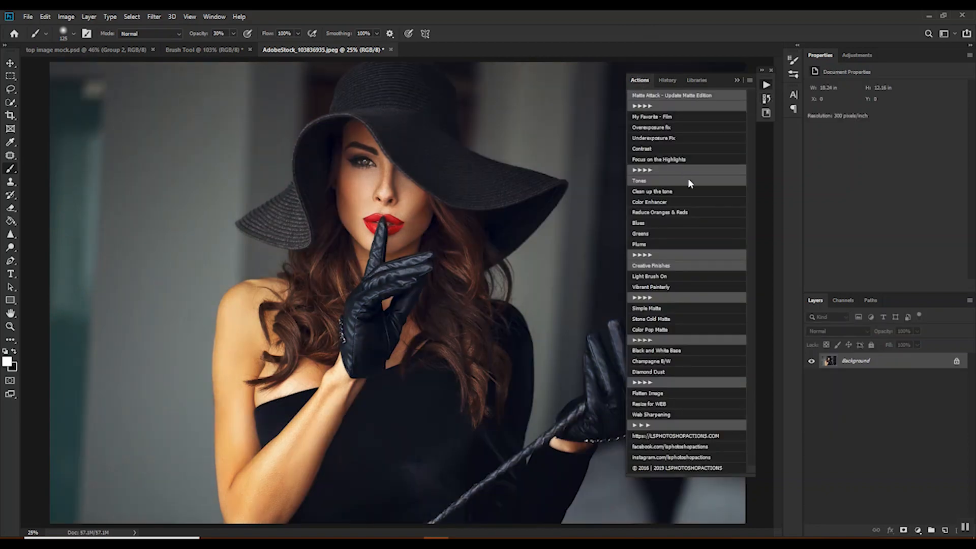
Step: Run Underexposure Fix and Focus on the Highlights, set the highlights layer to 23% opacity, and compare it hidden and shown
click(683, 136)
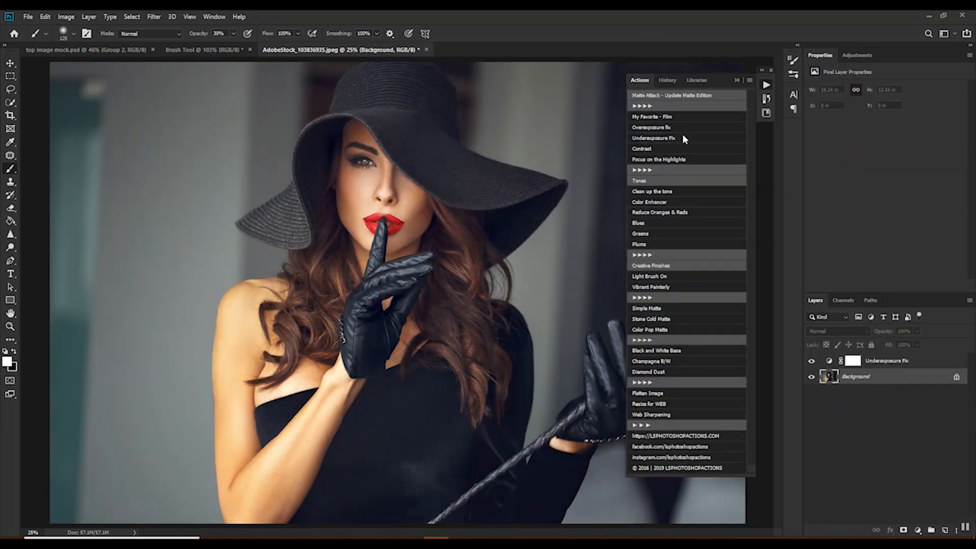
click(677, 160)
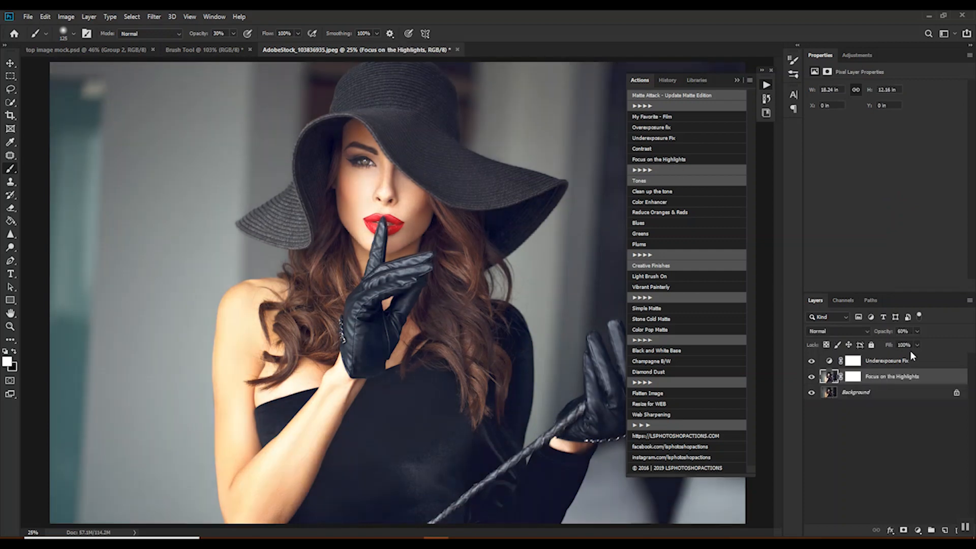
drag(883, 332, 864, 336)
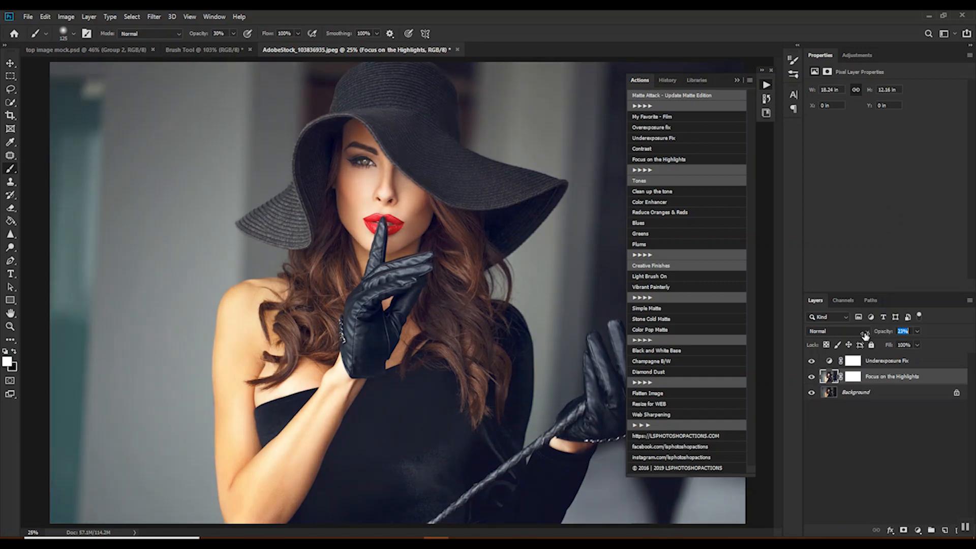
click(811, 377)
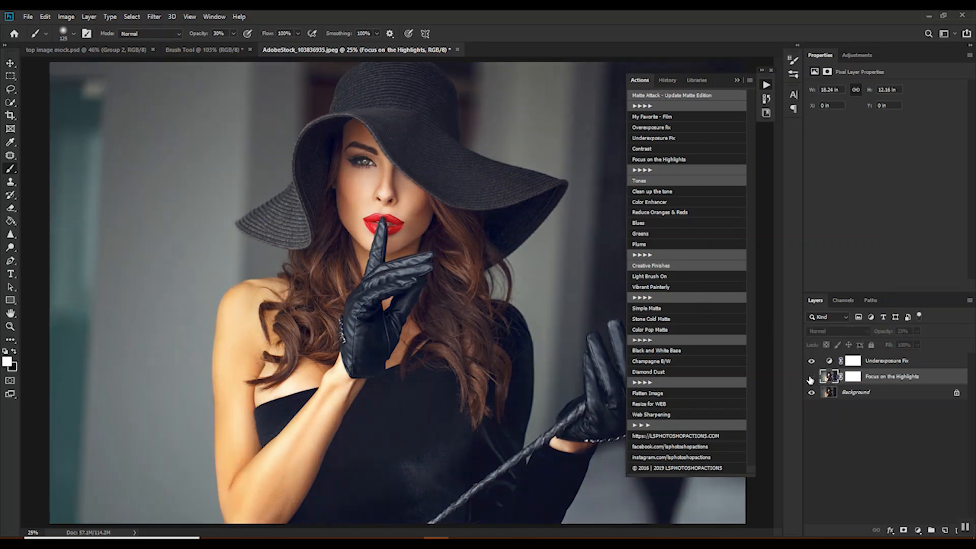
click(811, 376)
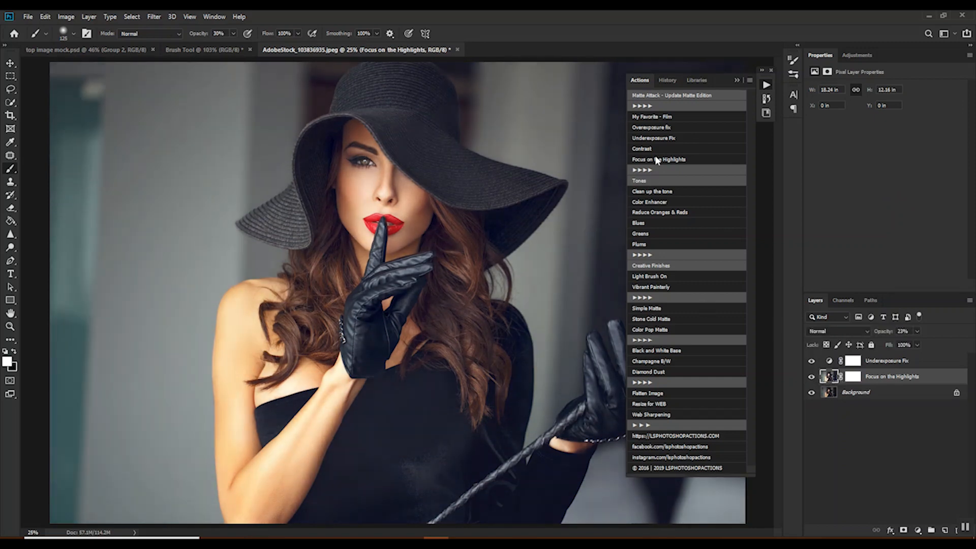
Step: Run the Underexposure Fix action a second time and set the uppermost Underexposure Fix layer's opacity to 11%
click(660, 138)
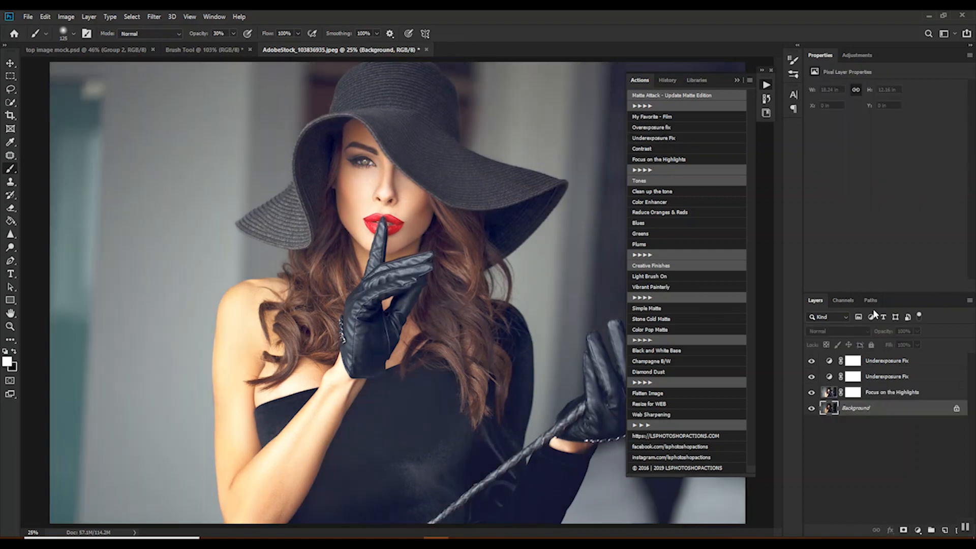
click(890, 364)
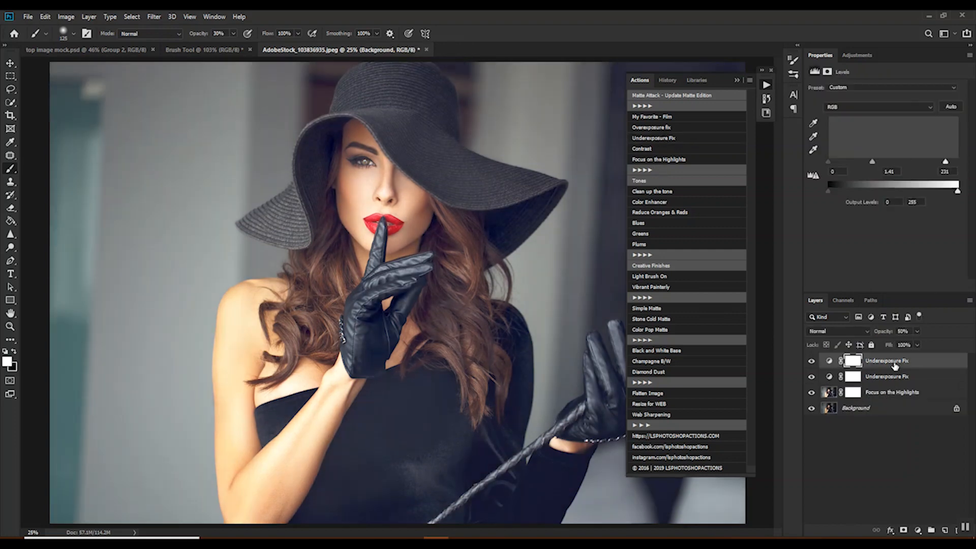
drag(885, 335, 869, 338)
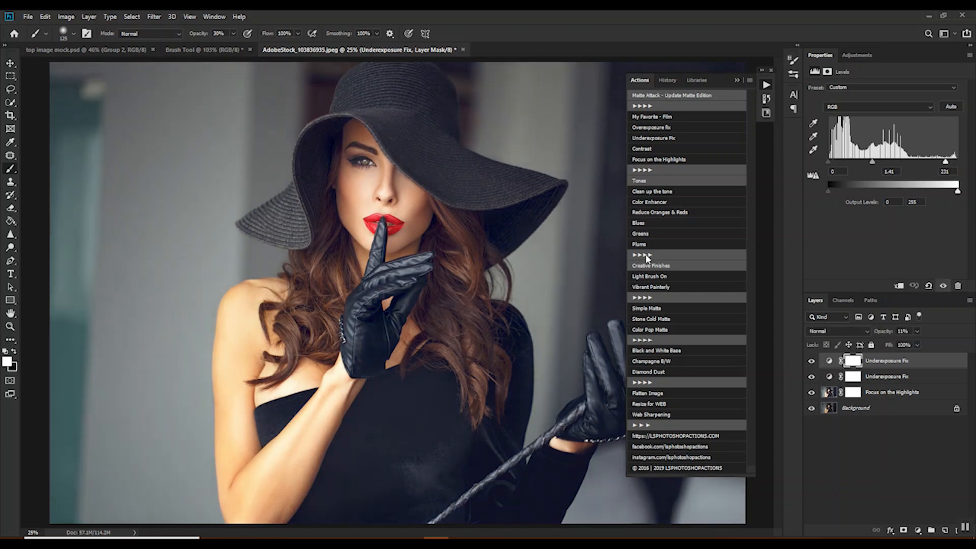
Step: Try to run Clean up the tone from the uppermost Underexposure Fix layer, delete the duplicate layer, and retry from Focus on the Highlights
click(687, 192)
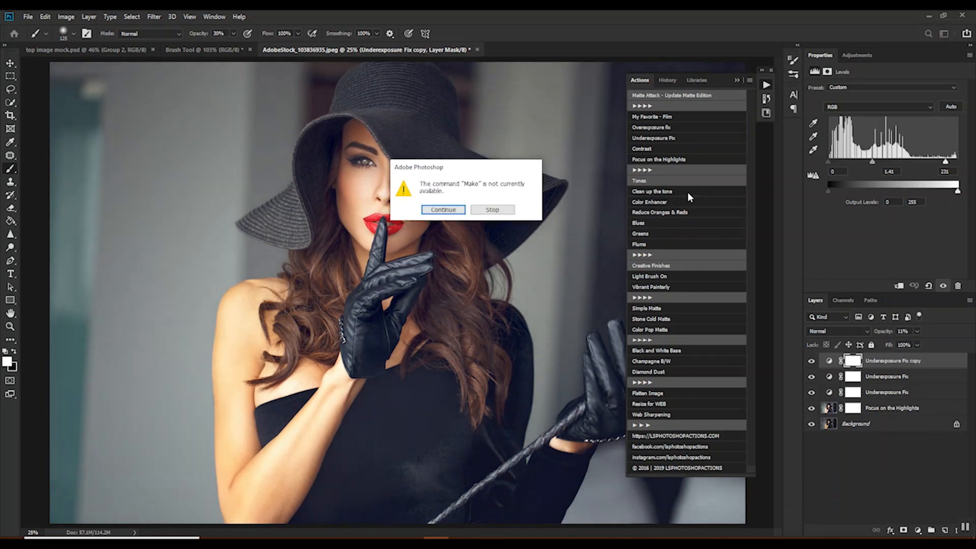
click(506, 209)
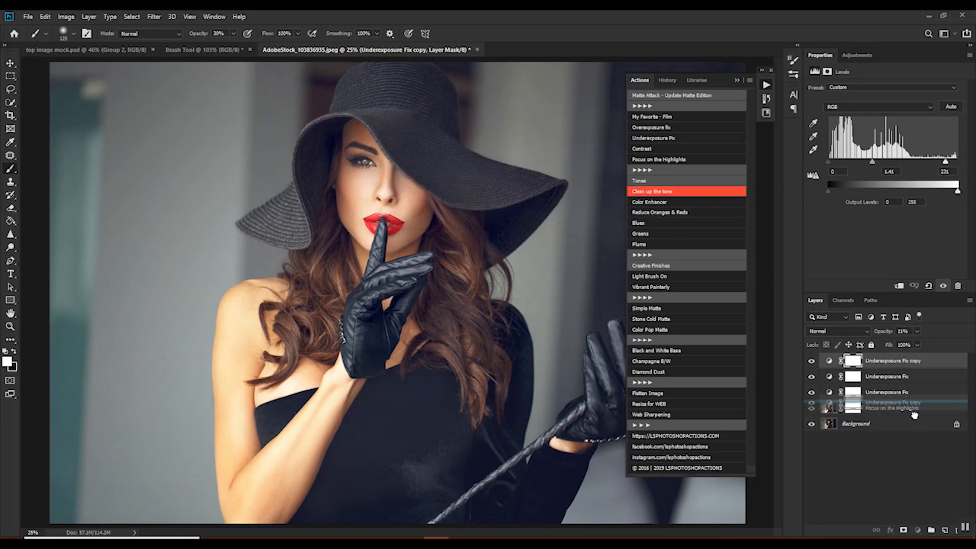
click(954, 529)
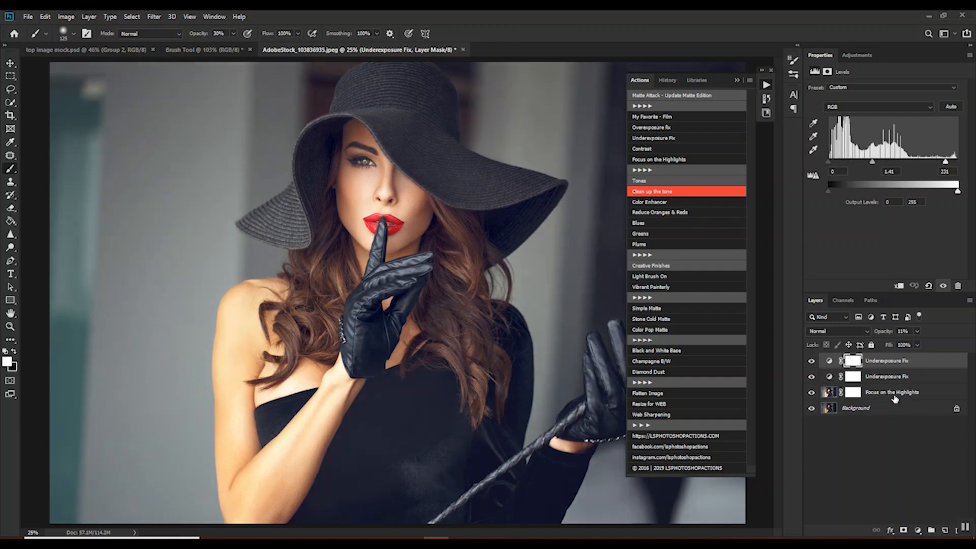
click(871, 398)
click(700, 191)
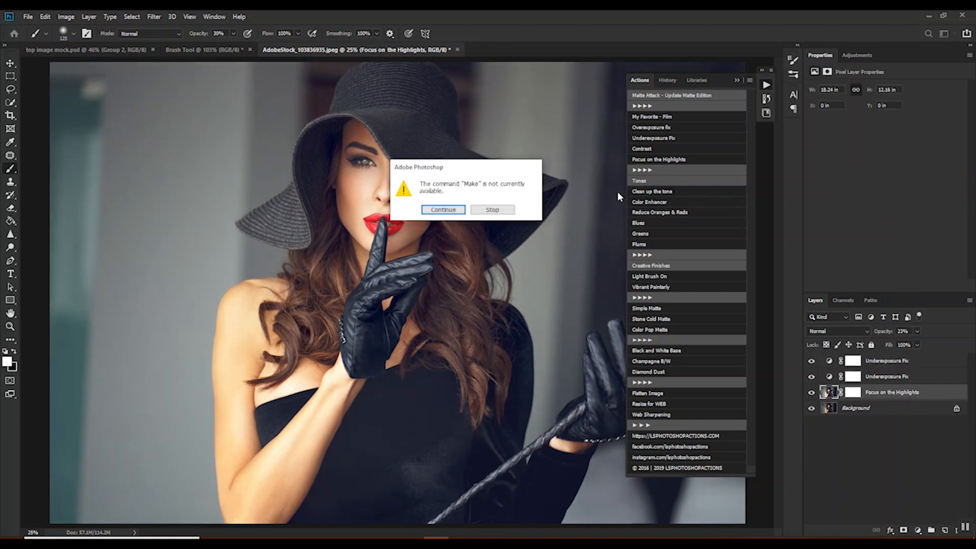
click(443, 210)
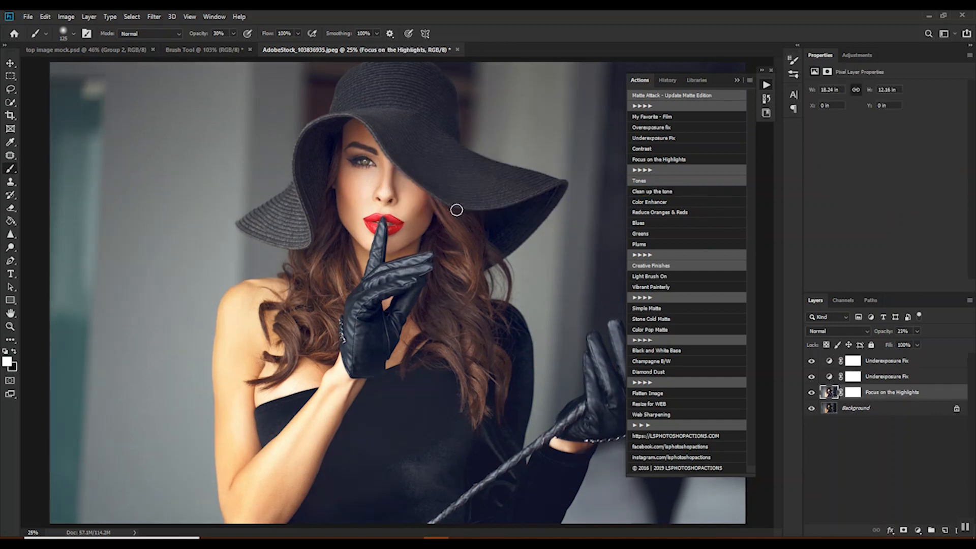
Step: Try the Clean up the tone and Color Enhancer actions from the Background layer, deleting the copy that each one creates
click(887, 408)
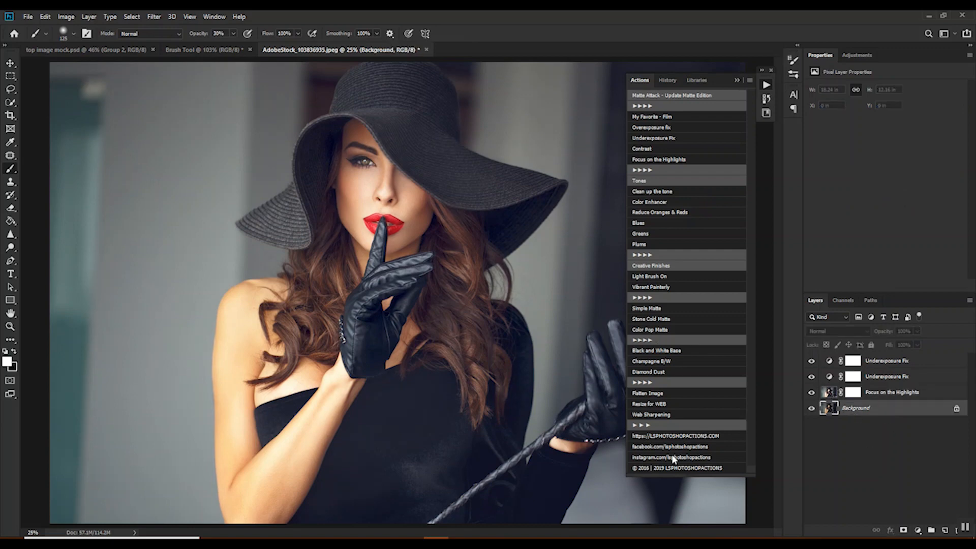
click(668, 190)
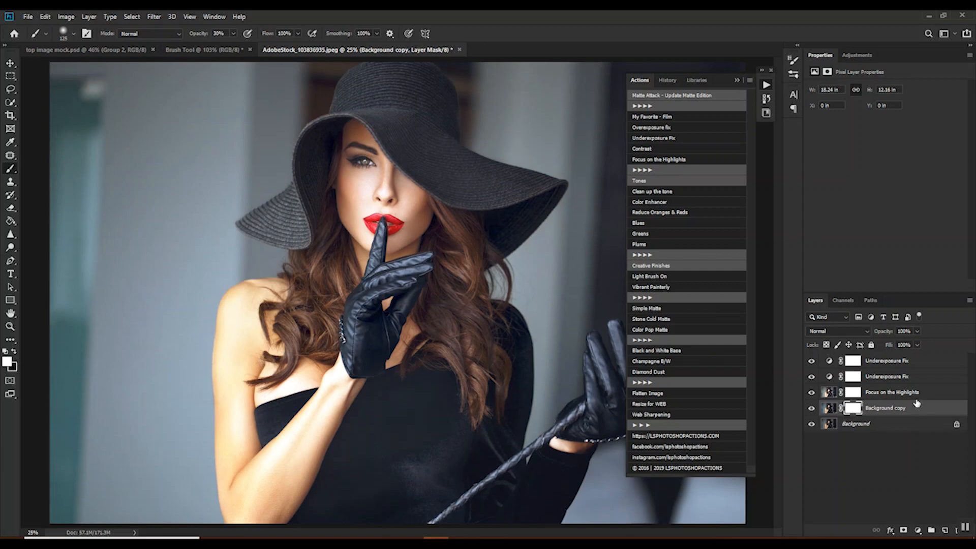
drag(916, 403, 955, 531)
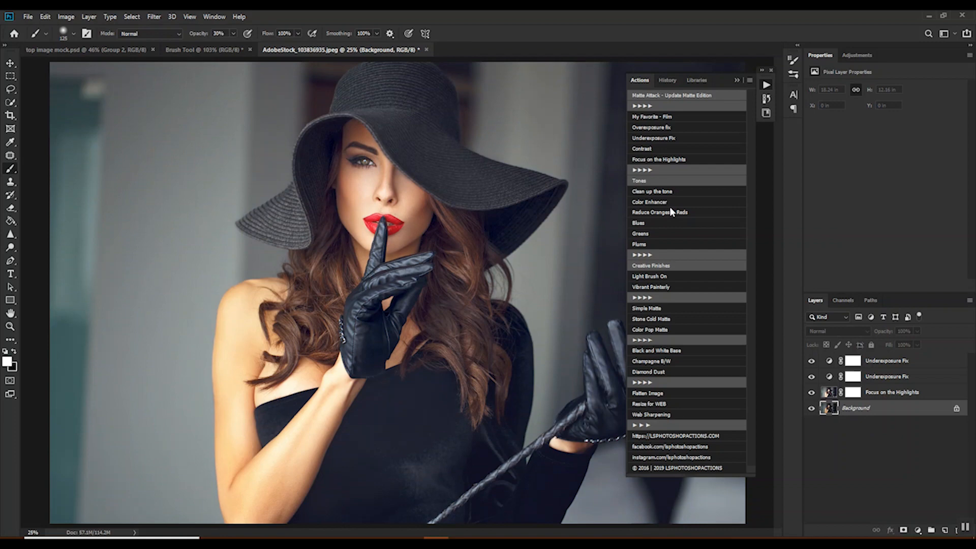
click(653, 202)
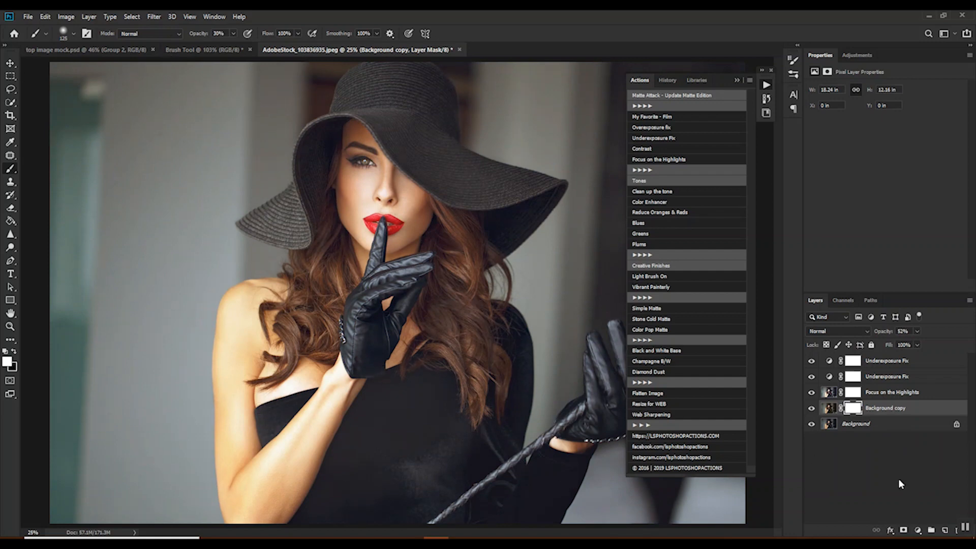
drag(896, 408, 954, 534)
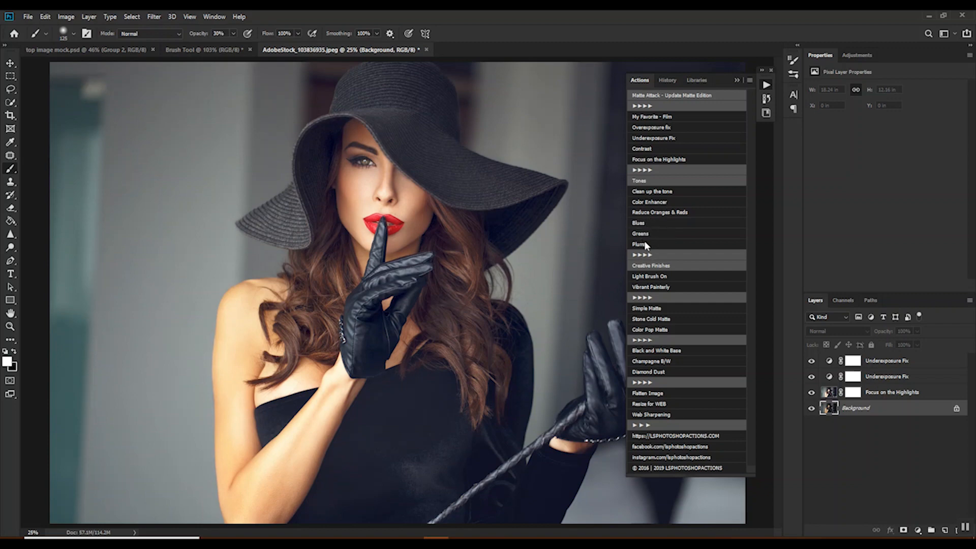
Step: Glance at the Brush Tool document for reference, return to the AdobeStock photo and flatten its image
click(232, 49)
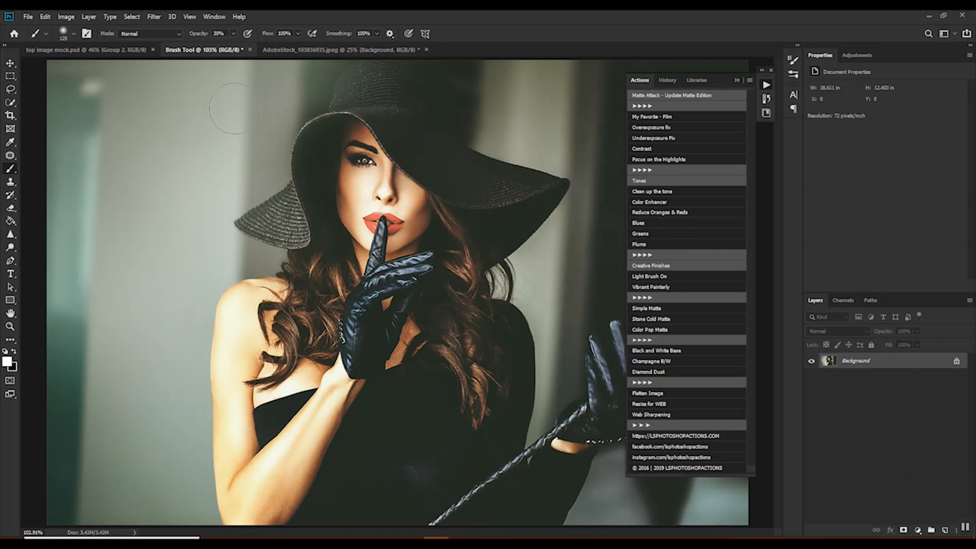
click(319, 53)
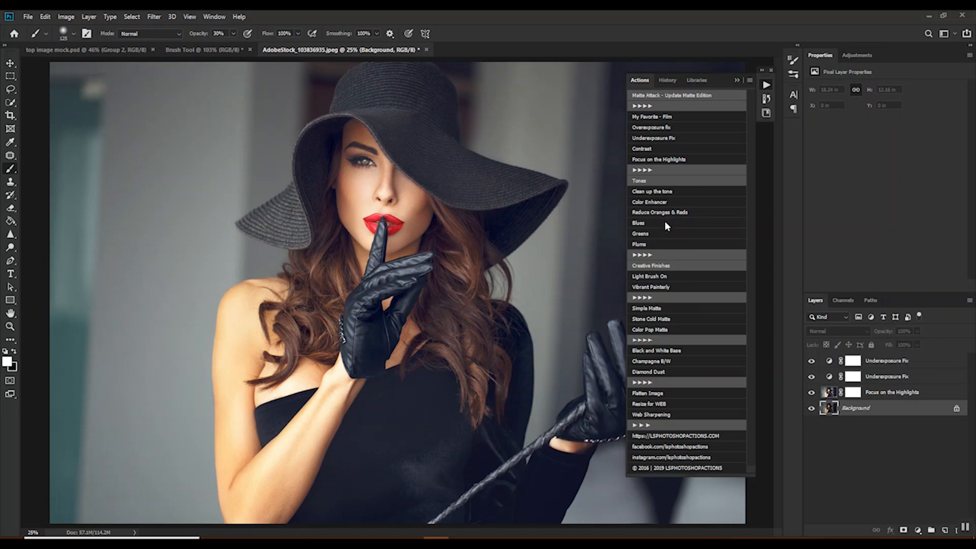
right_click(888, 408)
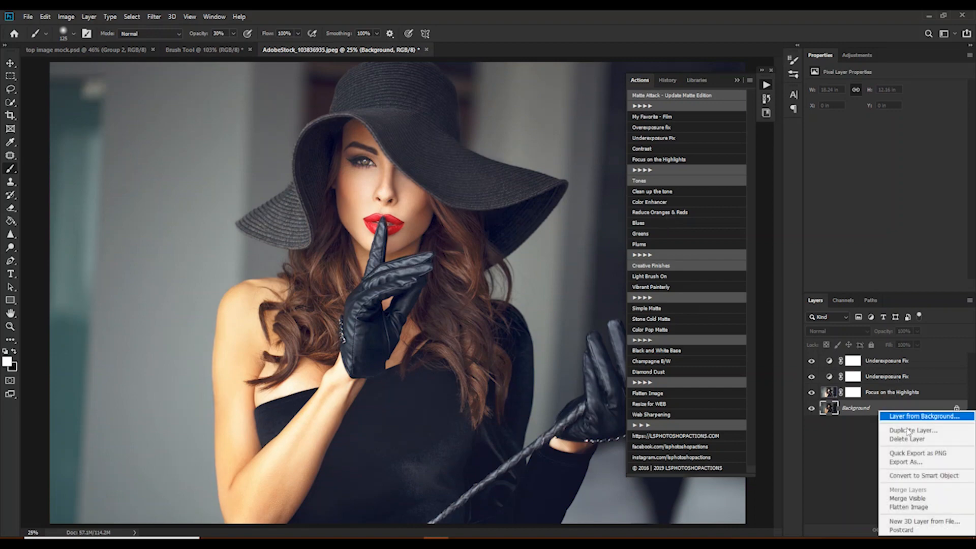
click(913, 505)
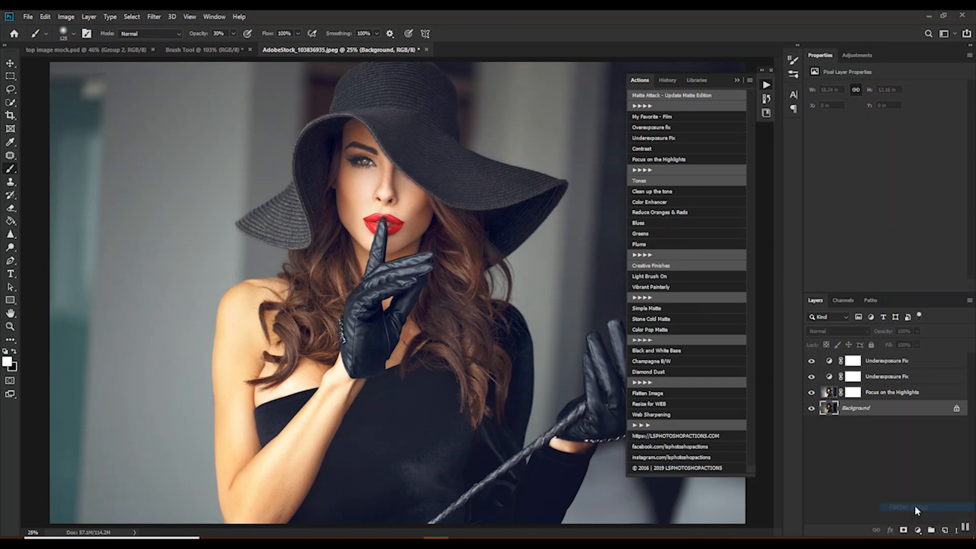
Step: Run the Blues, Greens and Plums actions in turn, hiding each tone layer and its Optional Vignette after viewing it
click(659, 223)
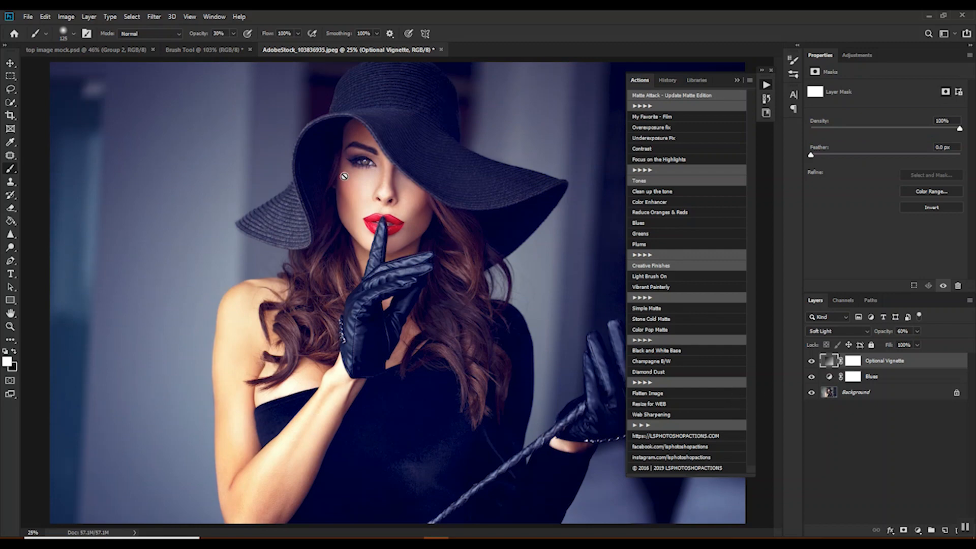
drag(812, 376, 811, 360)
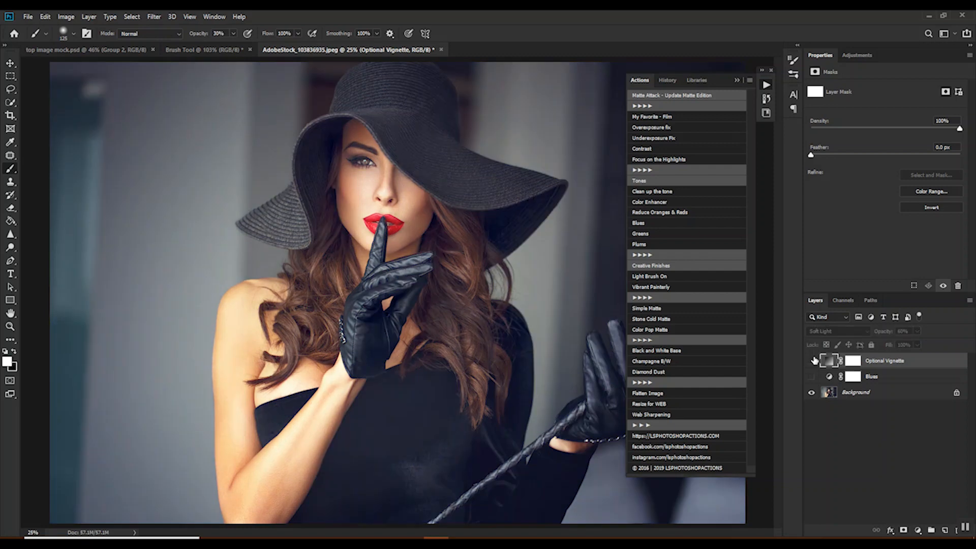
click(642, 233)
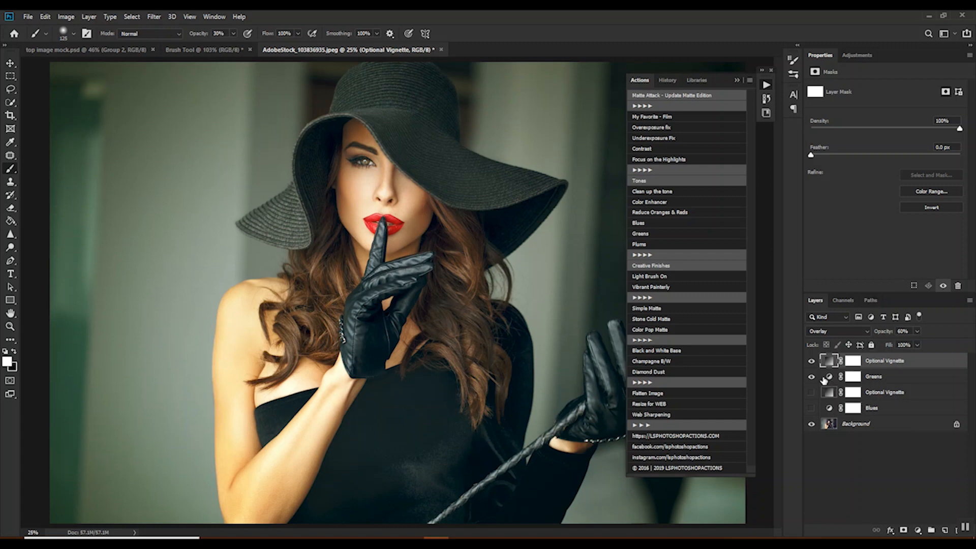
click(809, 360)
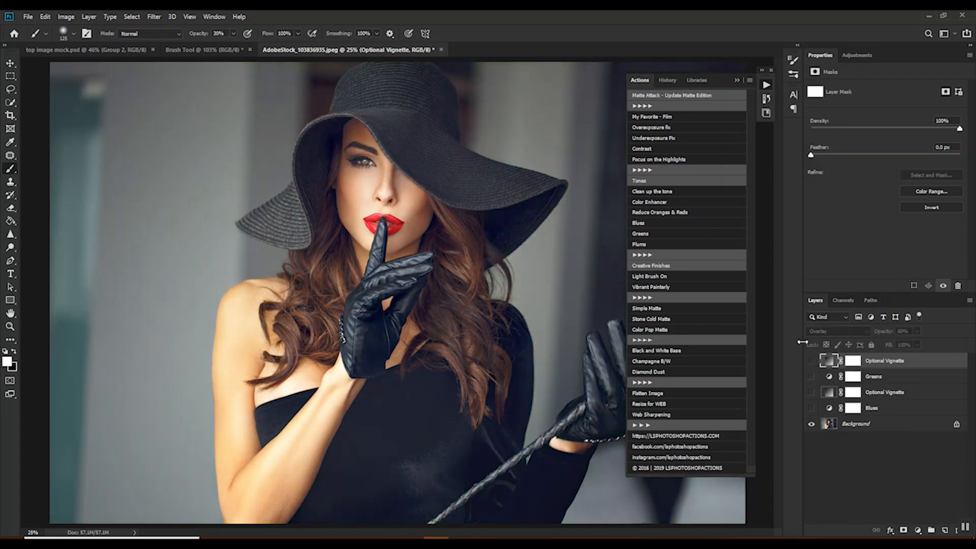
click(657, 241)
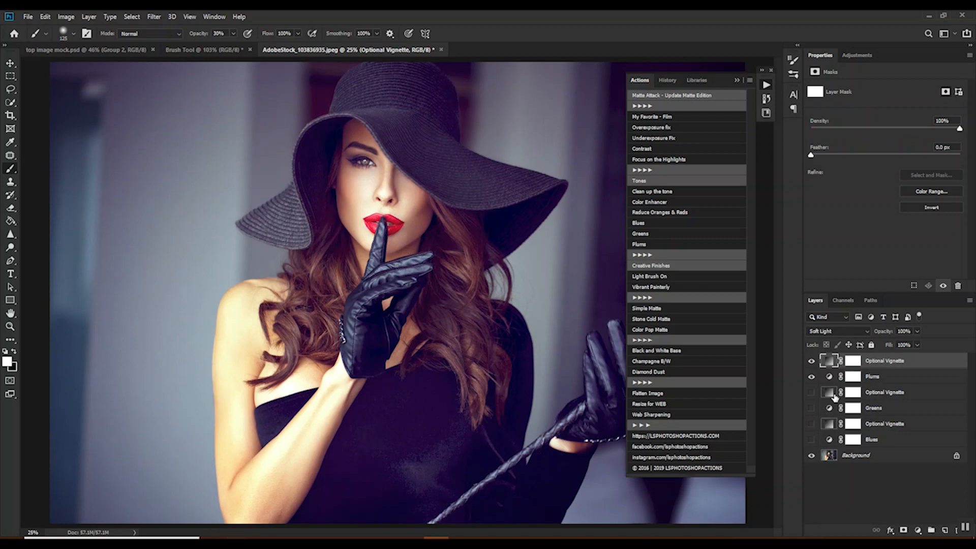
drag(812, 361, 811, 377)
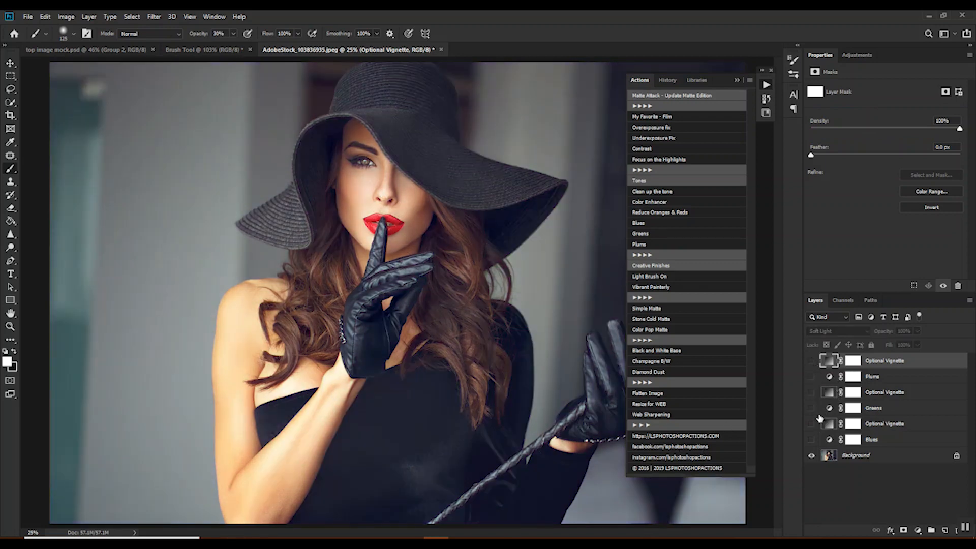
Step: Show the Blues layer and its Optional Vignette over the visible Background, and check against the Brush Tool document
click(809, 424)
click(812, 450)
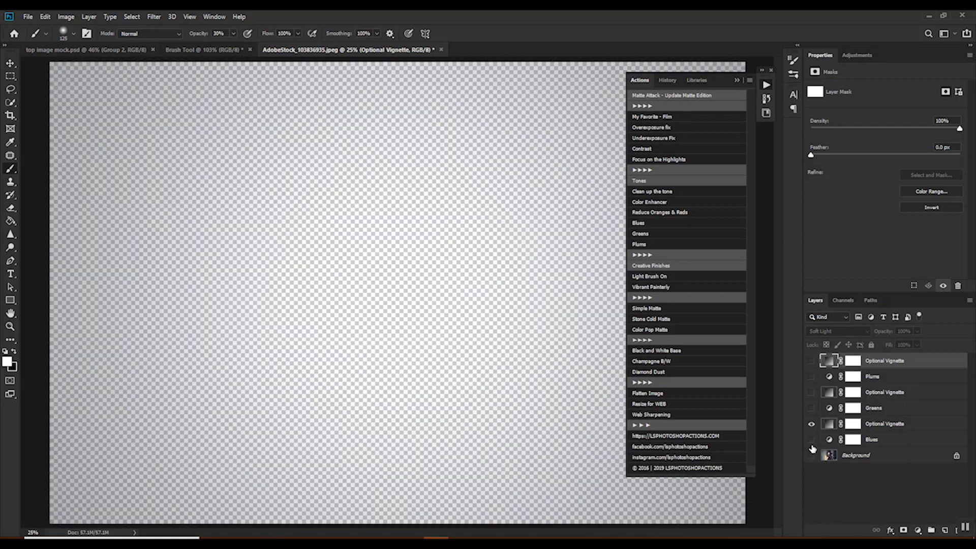
drag(811, 456, 815, 440)
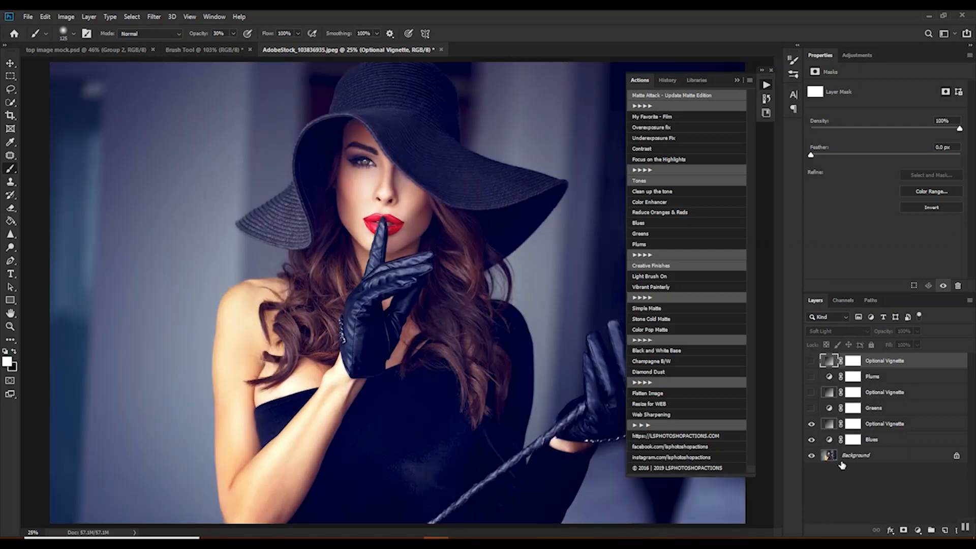
click(195, 48)
click(348, 49)
Step: Run Light Brush On, accepting its new layer, and sample the blue-grey #7d869a from the background beside the hat as its color
click(660, 276)
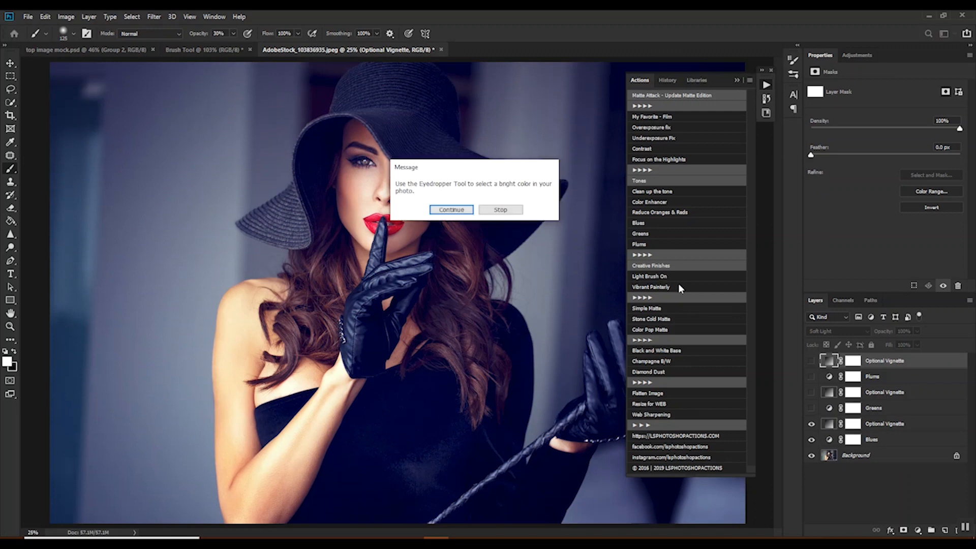
click(450, 210)
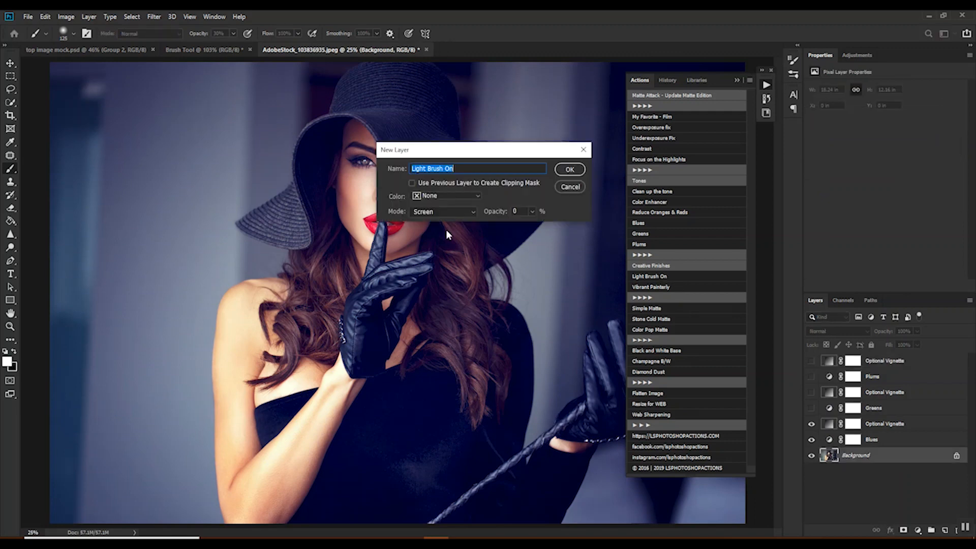
click(569, 169)
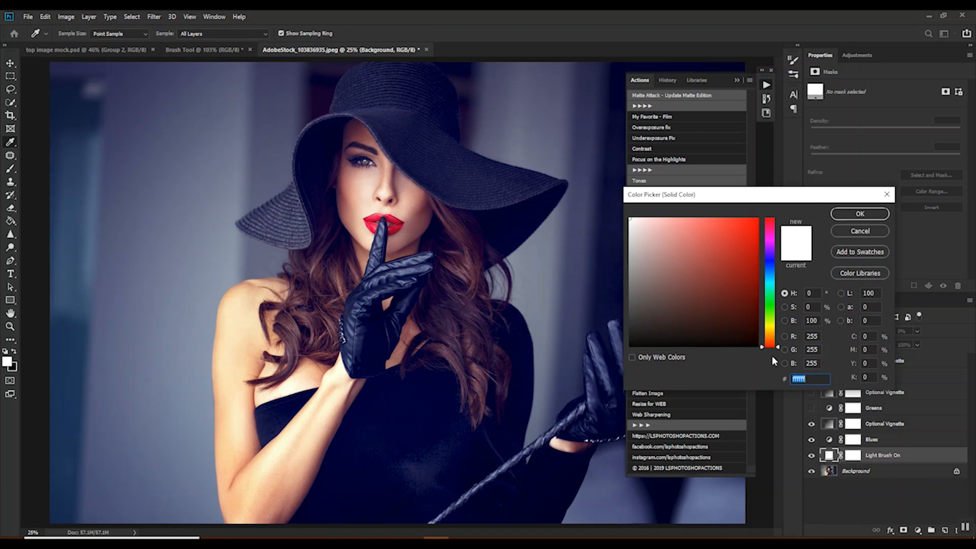
click(239, 180)
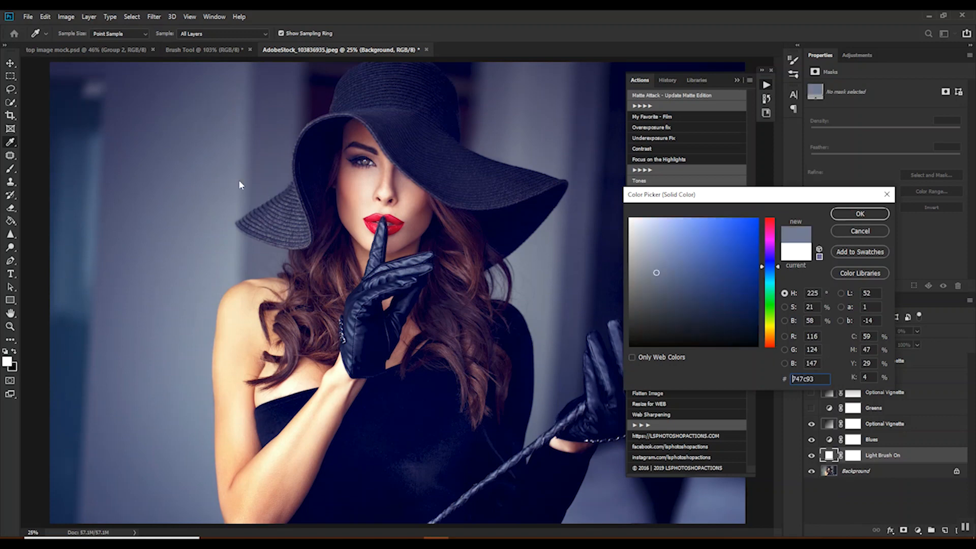
click(219, 223)
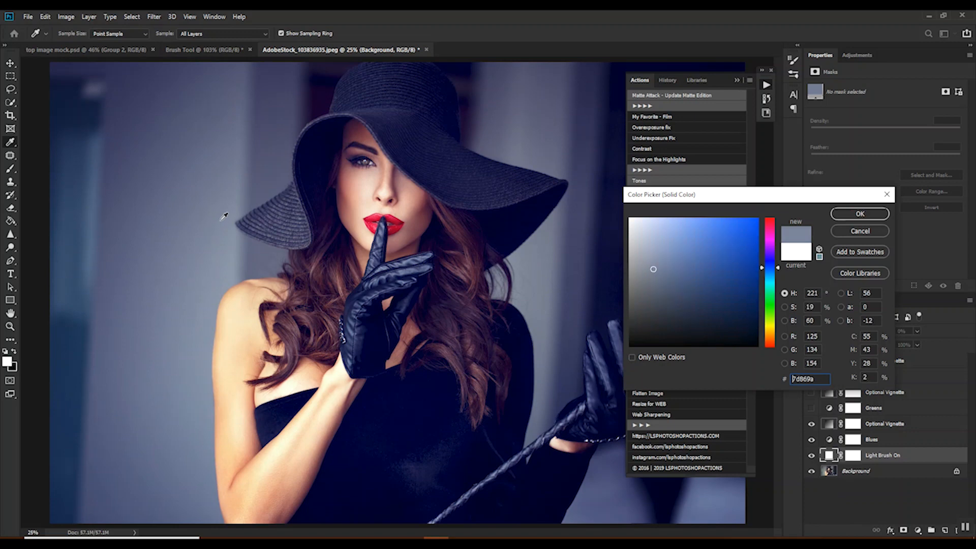
click(861, 214)
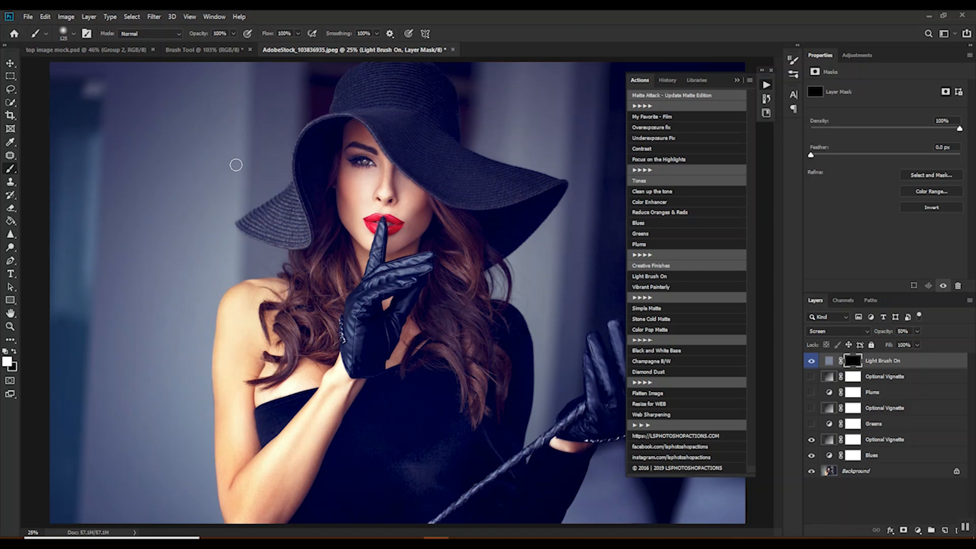
Step: Enlarge the brush to 2700 px and paint white on the Light Brush On mask from the background beside the hat toward the face
key(bracketright)
key(bracketright)
key(bracketright)
key(bracketright)
key(bracketright)
key(bracketright)
key(bracketright)
key(bracketright)
key(bracketright)
key(bracketright)
key(bracketright)
key(bracketright)
key(bracketright)
key(bracketright)
key(bracketright)
key(bracketright)
key(bracketright)
key(bracketright)
key(bracketright)
key(bracketright)
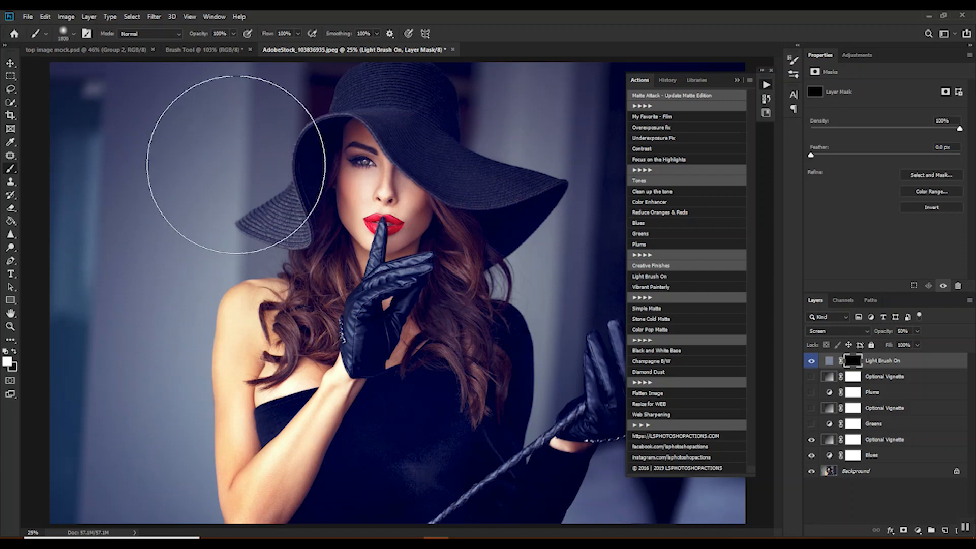
key(bracketright)
key(bracketright)
key(bracketright)
key(bracketright)
key(bracketright)
key(bracketright)
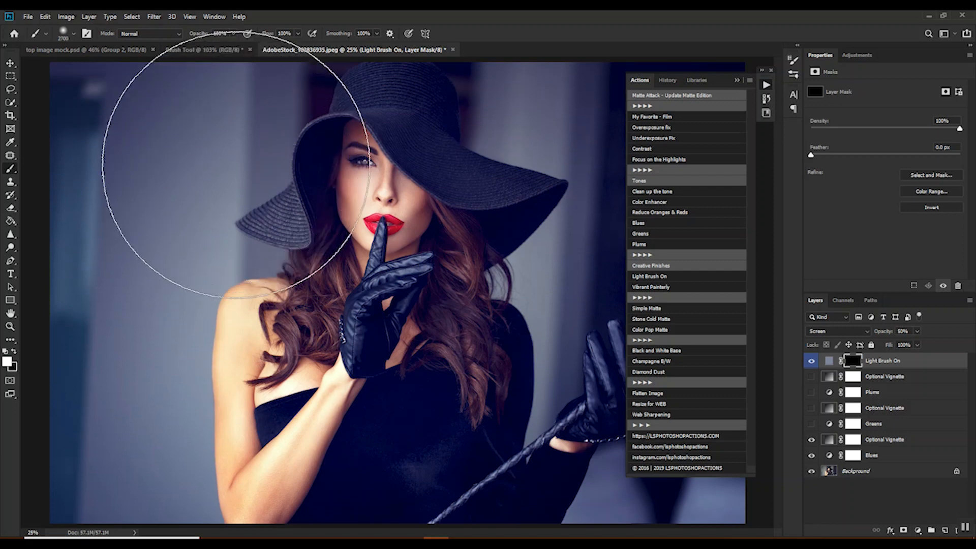
mouse_move(235, 165)
mouse_down()
mouse_move(15, 120)
mouse_move(86, 66)
mouse_move(110, 272)
mouse_move(207, 74)
mouse_move(229, 331)
mouse_move(305, 8)
mouse_move(310, 73)
mouse_move(381, 359)
mouse_move(409, 383)
mouse_move(452, 346)
mouse_move(391, 240)
mouse_up()
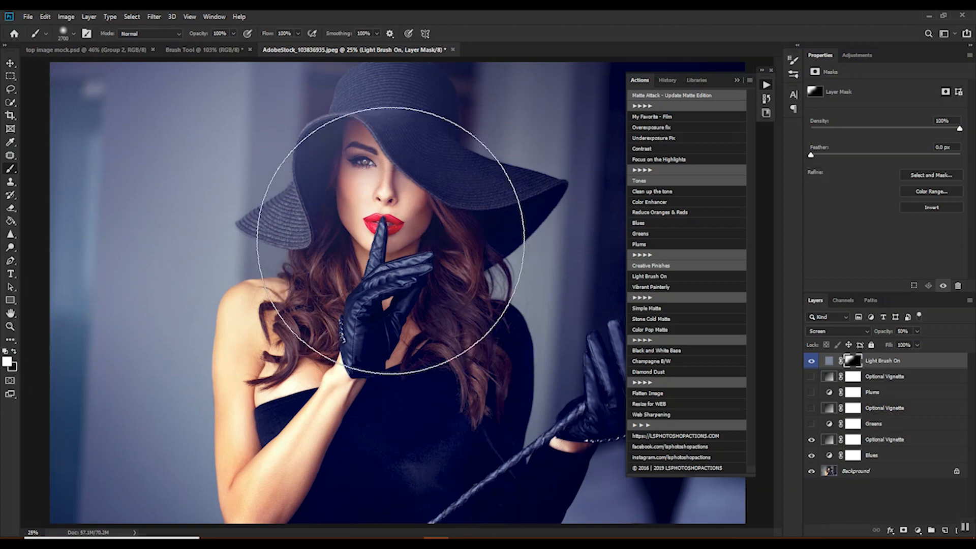
Step: Switch to black, reduce the brush to 700 px and paint the light effect off the woman's face on the Light Brush On mask
key(x)
key(bracketleft)
key(bracketleft)
key(bracketleft)
key(bracketleft)
key(bracketleft)
key(bracketleft)
key(bracketleft)
key(bracketleft)
key(bracketleft)
key(bracketleft)
key(bracketleft)
key(bracketleft)
key(bracketleft)
key(bracketleft)
key(bracketleft)
key(bracketleft)
key(bracketleft)
key(bracketleft)
key(bracketleft)
key(bracketleft)
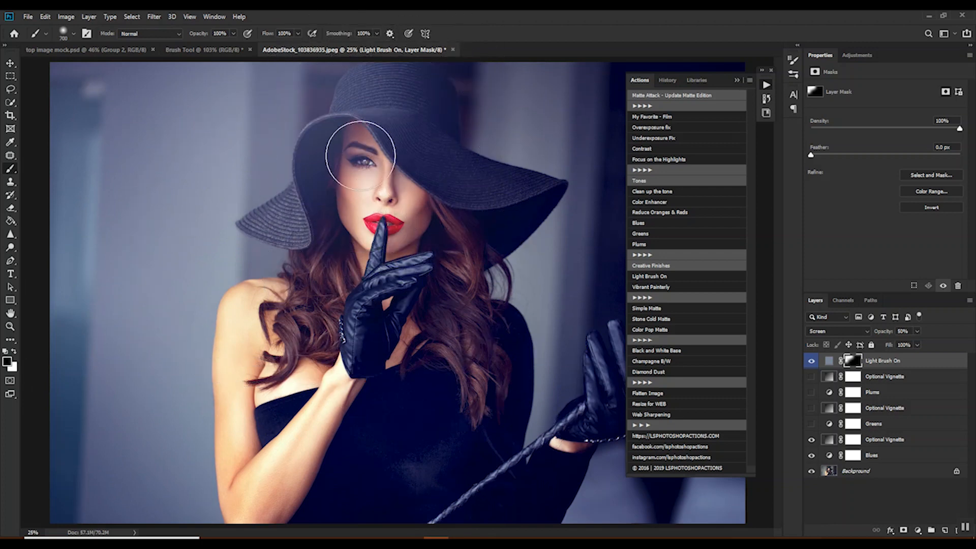
mouse_move(360, 155)
mouse_down()
mouse_move(389, 192)
mouse_move(381, 209)
mouse_move(336, 165)
mouse_move(342, 149)
mouse_move(334, 159)
mouse_move(346, 208)
mouse_move(329, 172)
mouse_move(334, 198)
mouse_move(340, 153)
mouse_move(369, 153)
mouse_move(352, 148)
mouse_move(334, 164)
mouse_move(338, 197)
mouse_move(342, 177)
mouse_up()
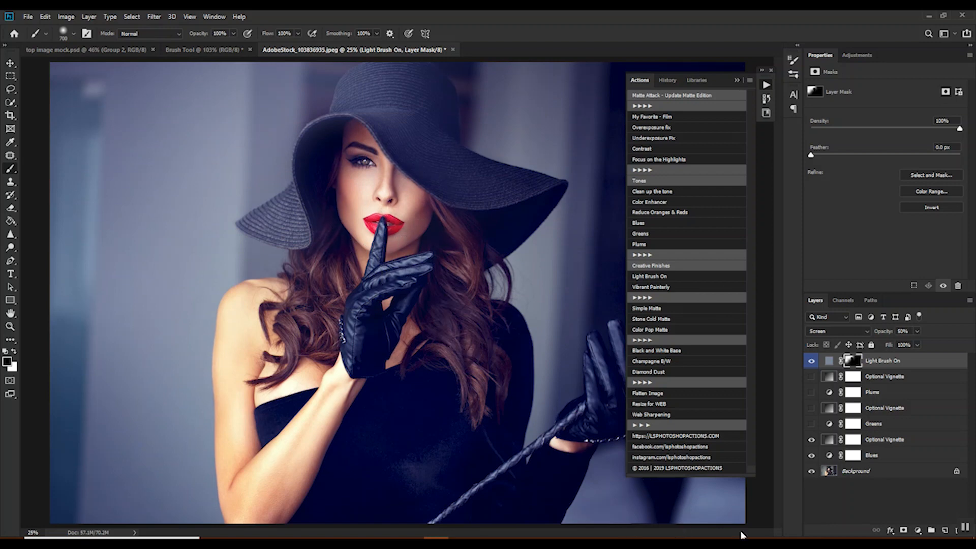
Step: Compare the whole photo with the Light Brush On layer hidden and shown
key(ctrl+minus)
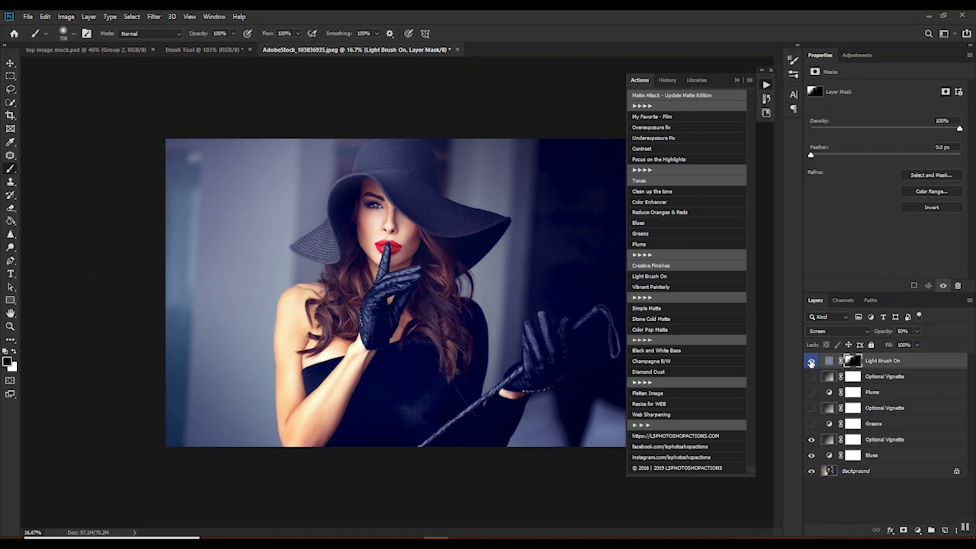
click(811, 361)
click(811, 360)
key(ctrl+plus)
key(ctrl+minus)
Step: Run the Vibrant Painterly action and compare its Layer Visibility document with the AdobeStock photo document
click(673, 288)
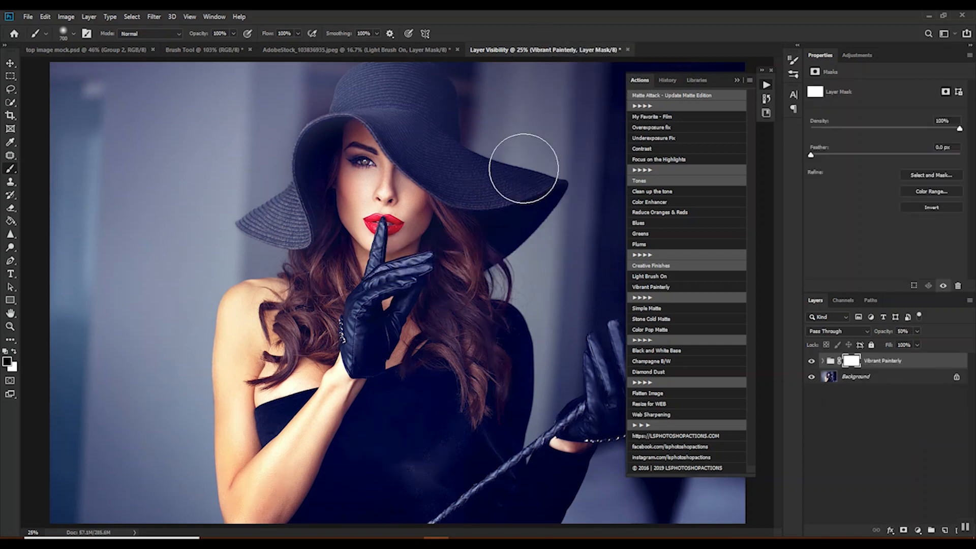
click(393, 50)
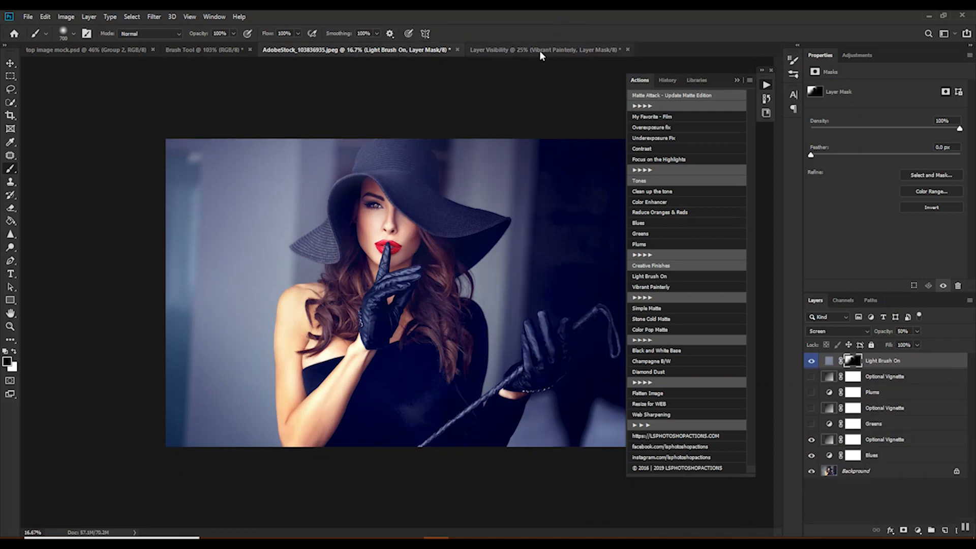
click(503, 49)
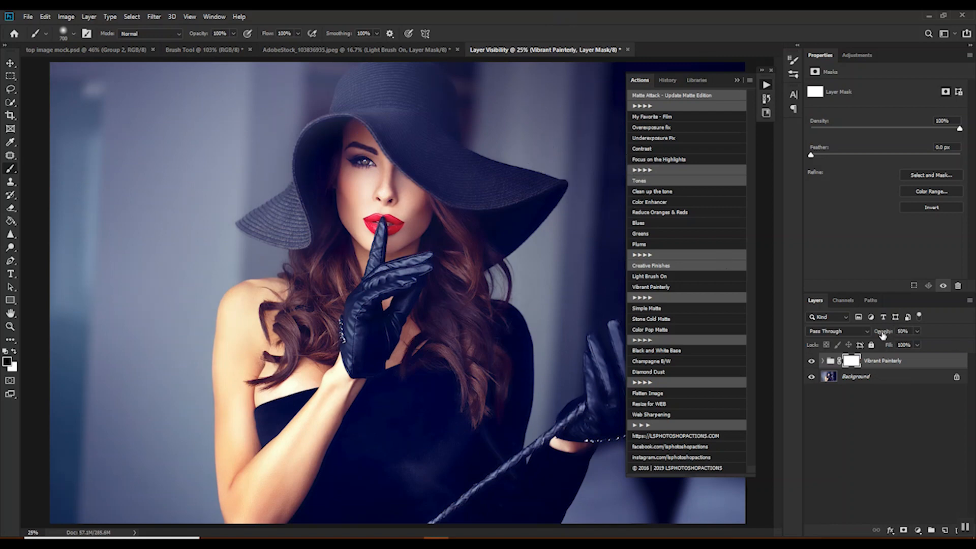
Step: Set the Vibrant Painterly group's opacity to 41% and paint black over the face and raised hand on its mask
drag(882, 335, 877, 335)
key(Return)
mouse_move(381, 199)
mouse_down()
mouse_move(432, 327)
mouse_move(388, 359)
mouse_move(398, 261)
mouse_up()
Step: Compare the photo with the Vibrant Painterly group hidden and shown
click(811, 361)
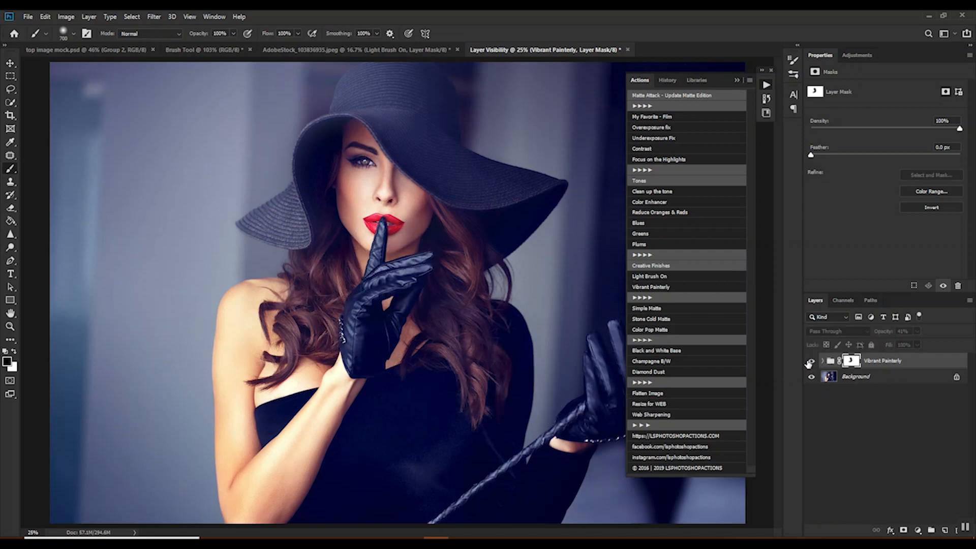
click(810, 361)
click(810, 361)
click(810, 361)
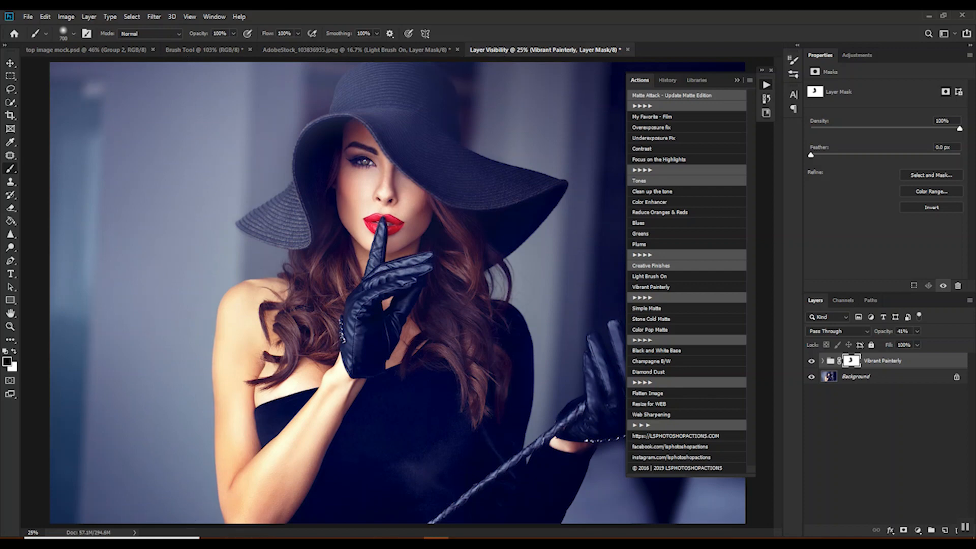
Step: Run the Simple Matte action above the Vibrant Painterly group
click(660, 309)
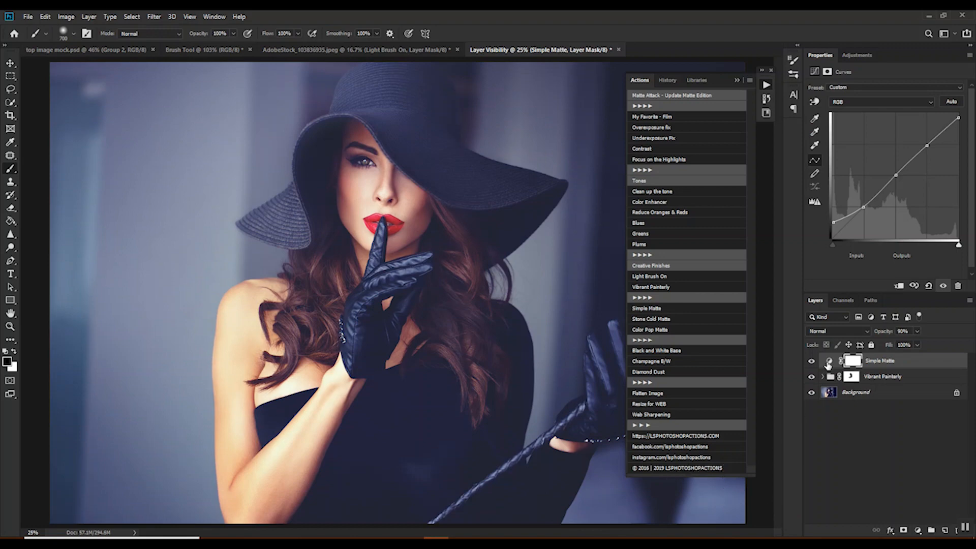
Step: Run the Stone Cold Matte action in place of the hidden Simple Matte layer and hide the new Red layer
click(810, 361)
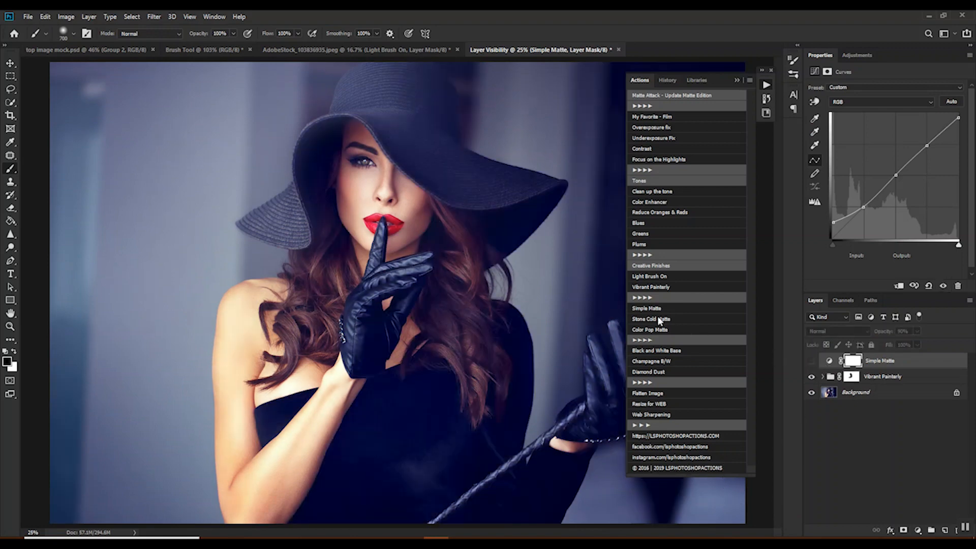
click(655, 320)
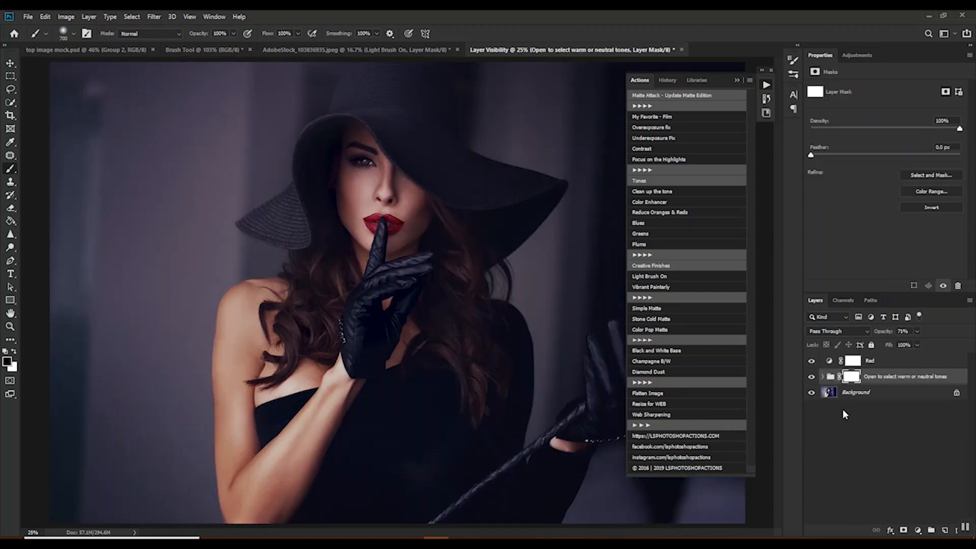
click(812, 360)
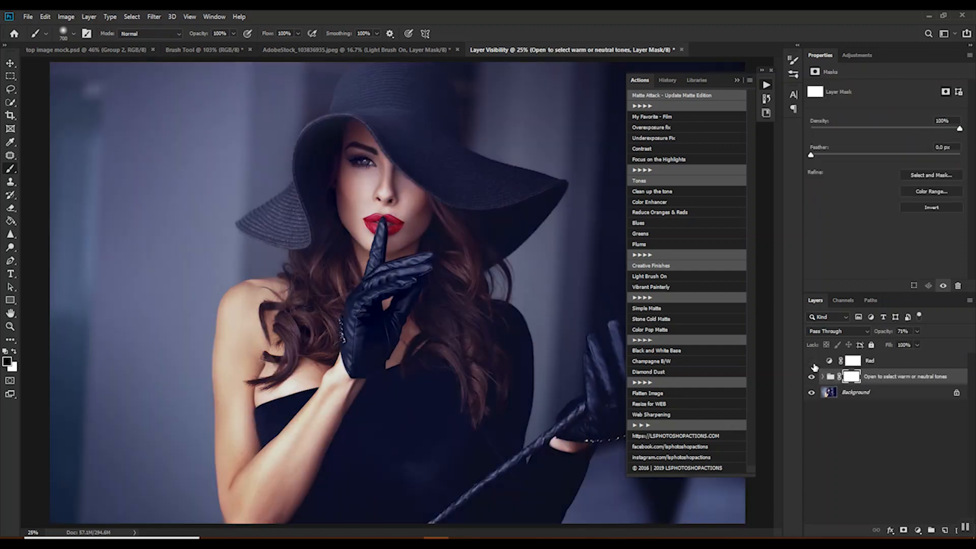
click(812, 362)
click(812, 361)
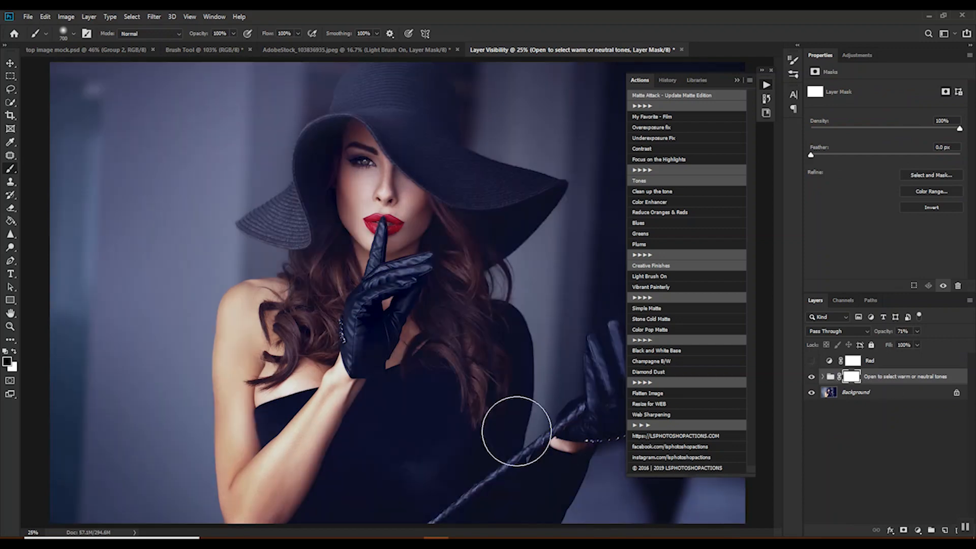
Step: Paint black over the face and hair on the warm or neutral tones group's mask with a 3100 px brush at 50% opacity
key(bracketright)
key(bracketright)
key(bracketright)
key(bracketright)
key(bracketright)
key(bracketright)
key(bracketright)
key(bracketright)
key(bracketright)
key(bracketright)
key(bracketright)
key(bracketright)
key(bracketright)
key(bracketright)
key(bracketright)
key(bracketright)
key(bracketright)
key(bracketright)
key(bracketright)
key(bracketright)
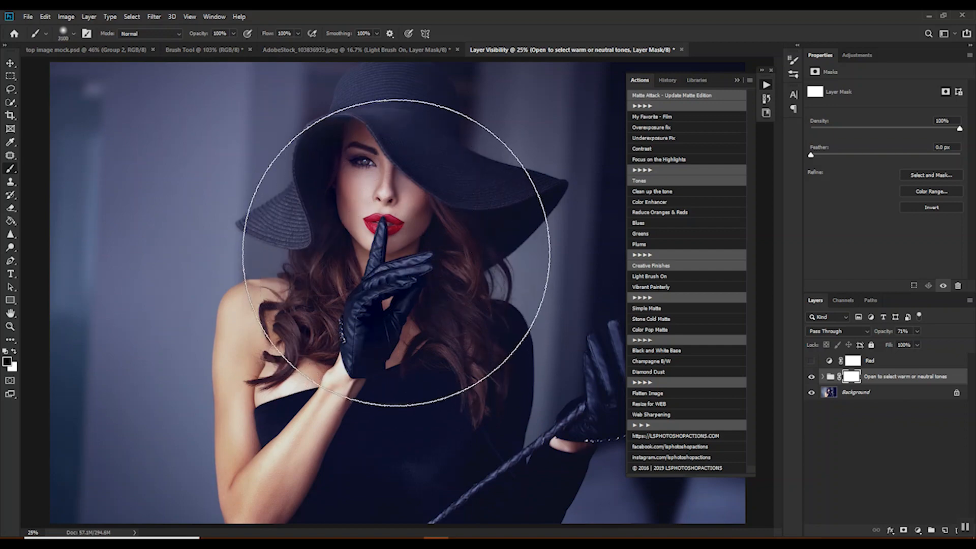
key(5)
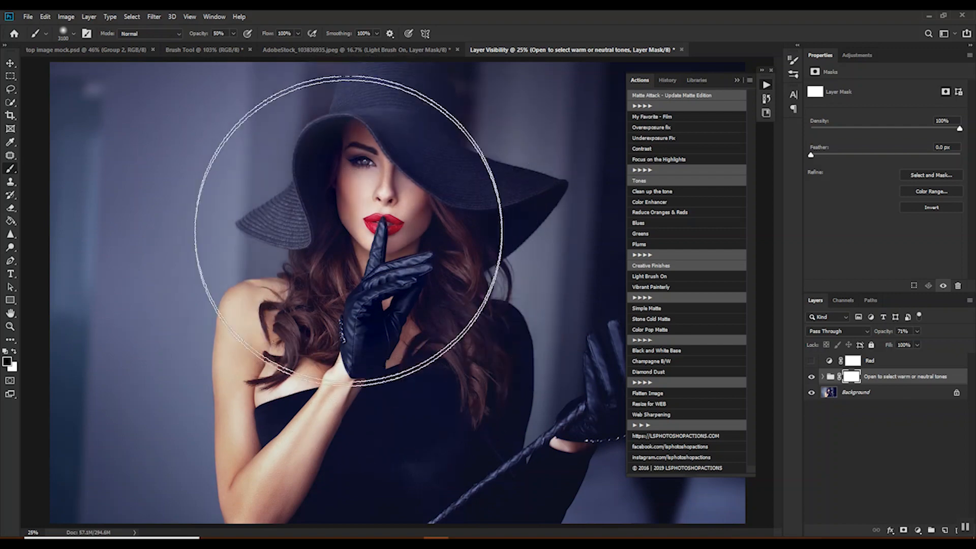
mouse_move(407, 271)
mouse_down()
mouse_move(321, 290)
mouse_move(300, 379)
mouse_move(418, 418)
mouse_move(404, 439)
mouse_move(410, 220)
mouse_move(512, 390)
mouse_move(462, 358)
mouse_move(406, 249)
mouse_move(375, 218)
mouse_up()
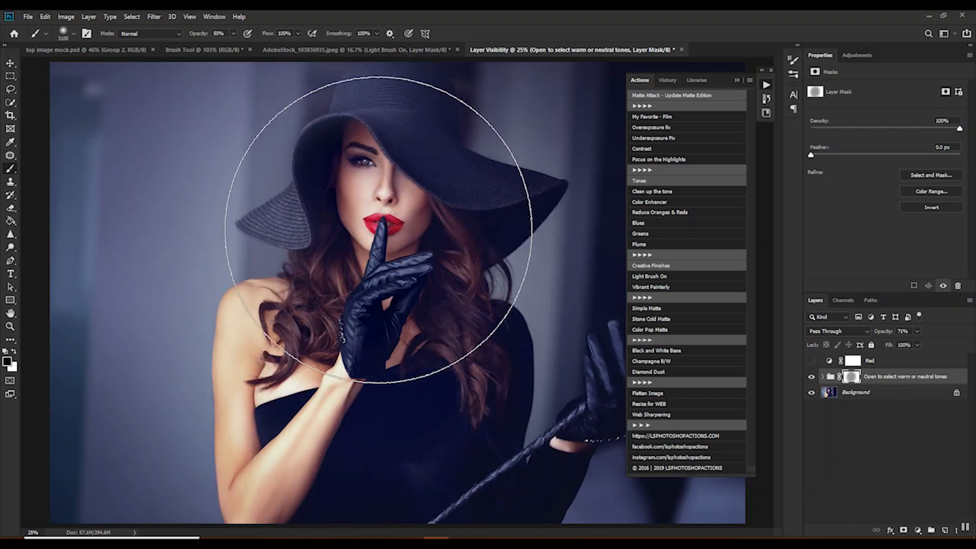
Step: Hide the warm or neutral tones group and try the Color Pop Matte action, hiding its group as well
click(811, 377)
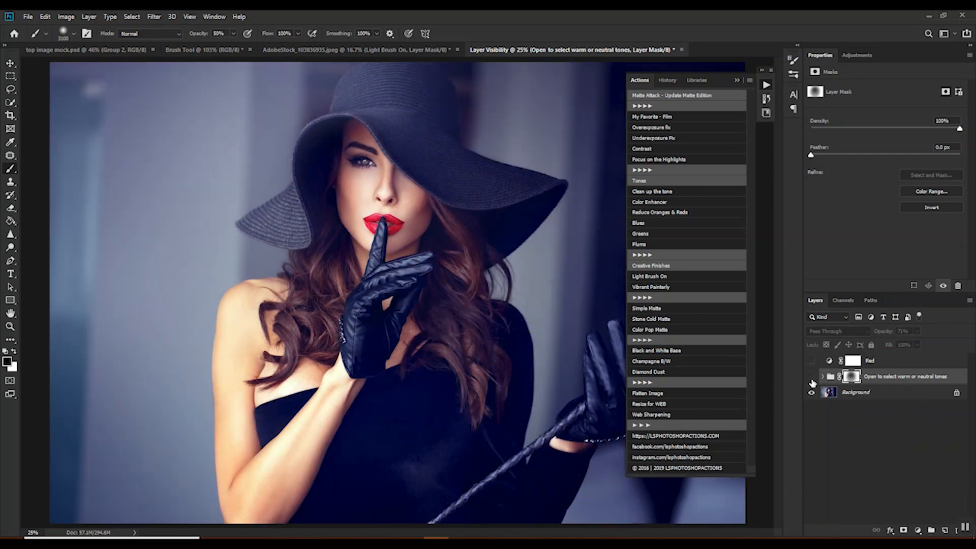
click(811, 377)
click(811, 377)
click(667, 329)
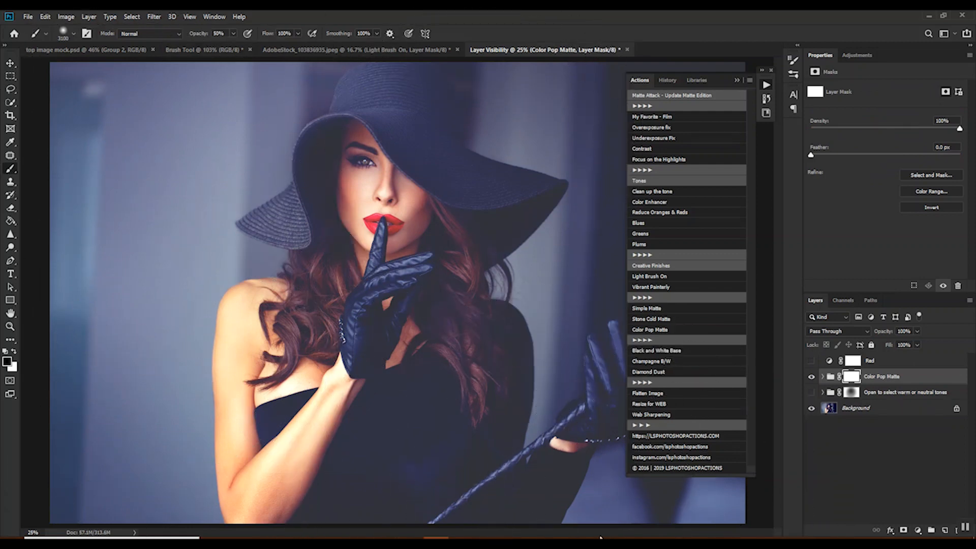
click(812, 377)
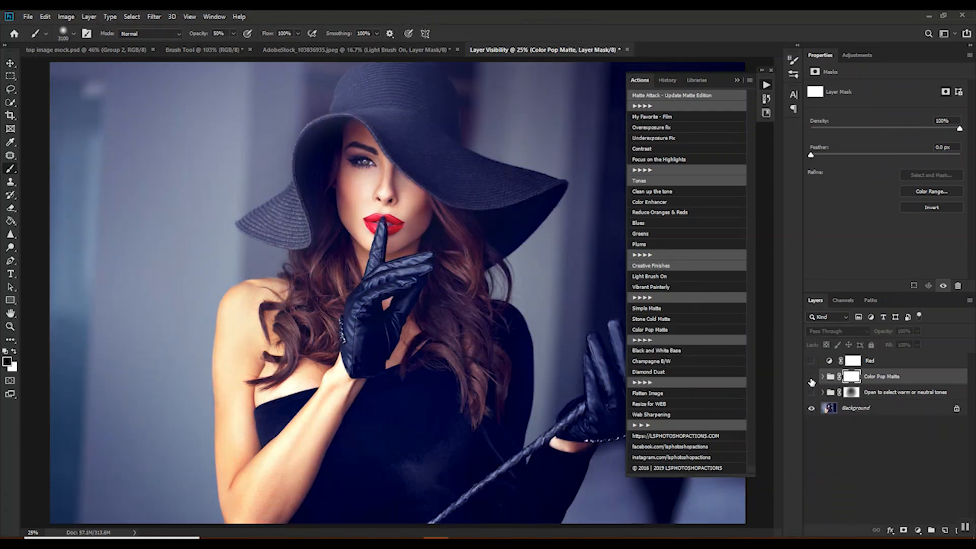
Step: Flatten the image from the Background layer, discarding the hidden matte layers
click(846, 414)
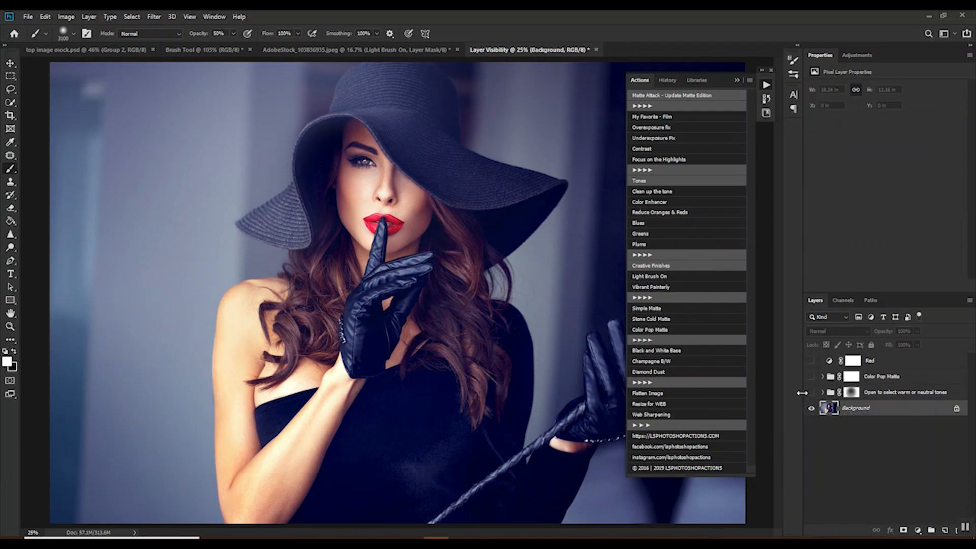
right_click(907, 407)
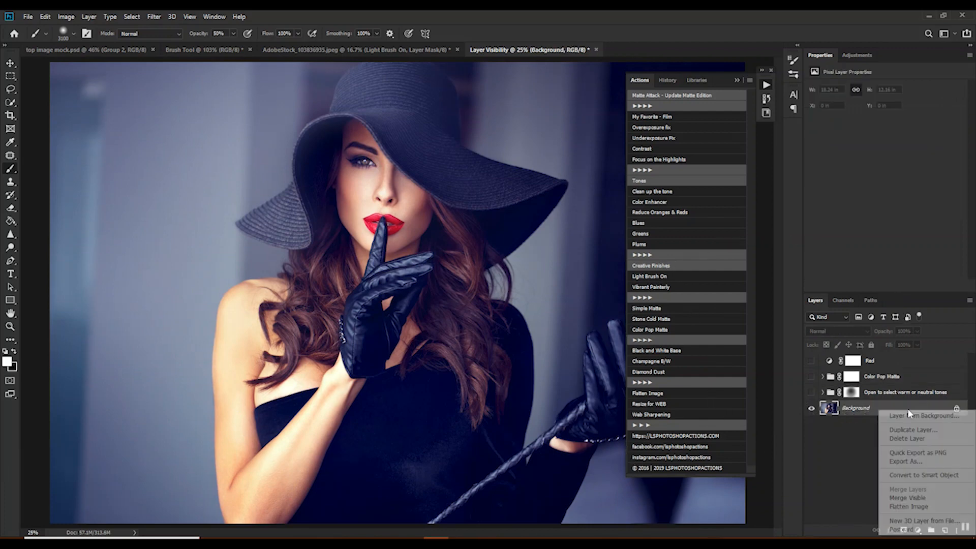
click(910, 507)
click(456, 211)
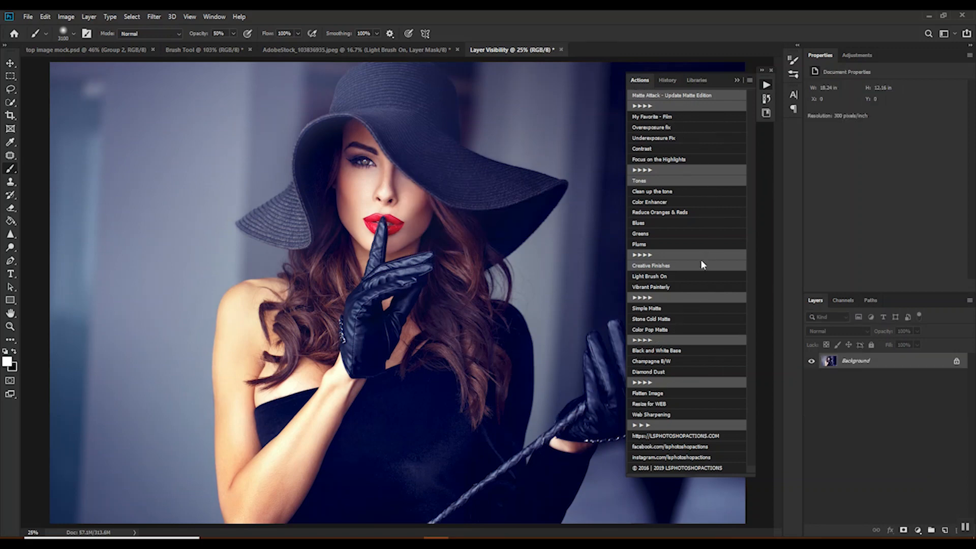
Step: Run the Simple Matte action and paint black over the face on its mask with a smaller brush at 50% opacity
click(657, 308)
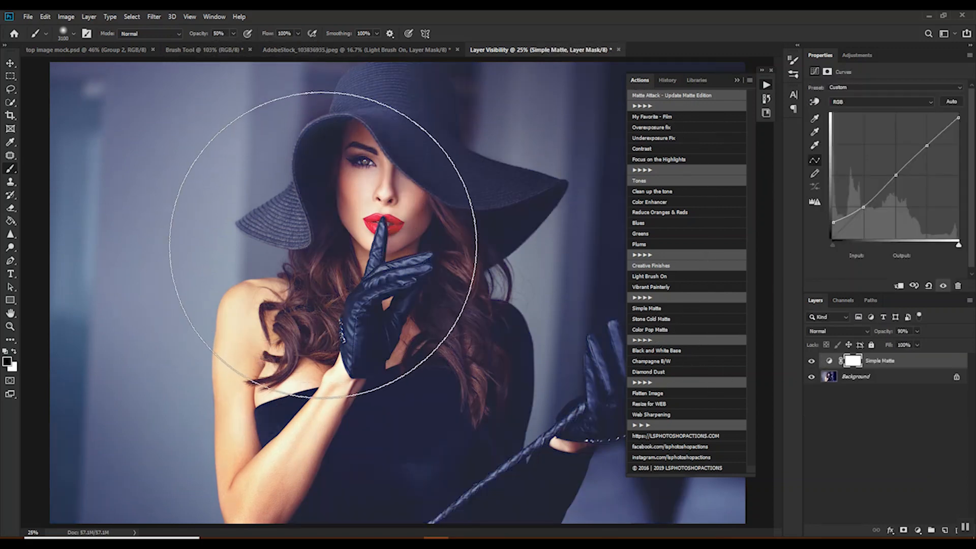
key([)
key([)
key([)
key([)
key([)
key([)
key([)
key([)
key([)
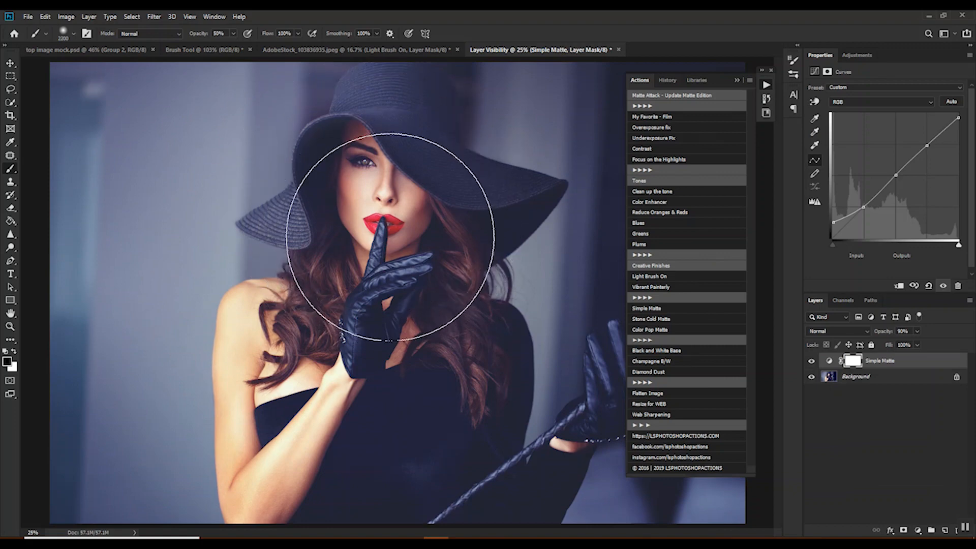
key([)
key([)
key([)
key([)
key([)
key([)
key([)
key([)
key([)
key([)
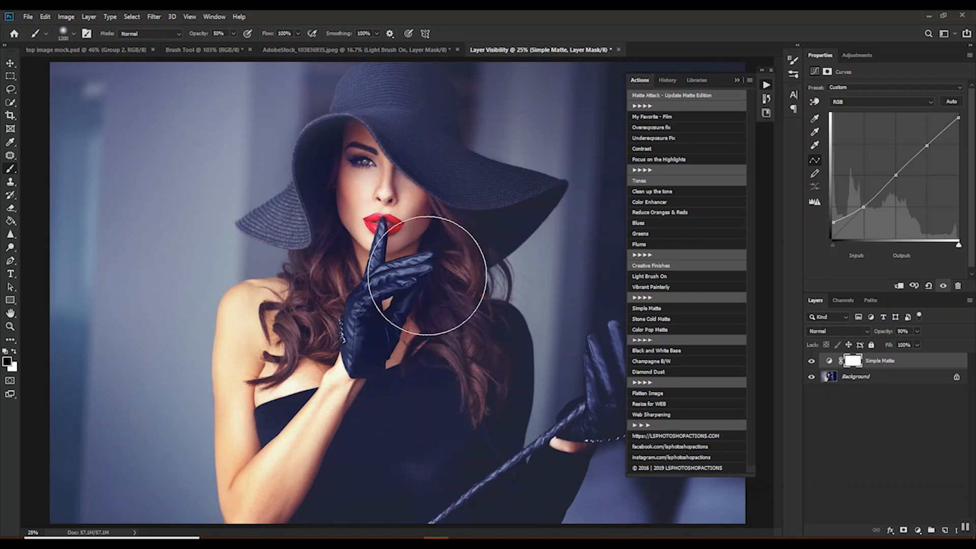
key([)
key([)
key([)
key([)
key([)
key([)
key([)
mouse_move(386, 223)
mouse_down()
mouse_move(356, 183)
mouse_move(375, 165)
mouse_move(381, 230)
mouse_move(355, 142)
mouse_up()
key([)
key([)
key([)
key([)
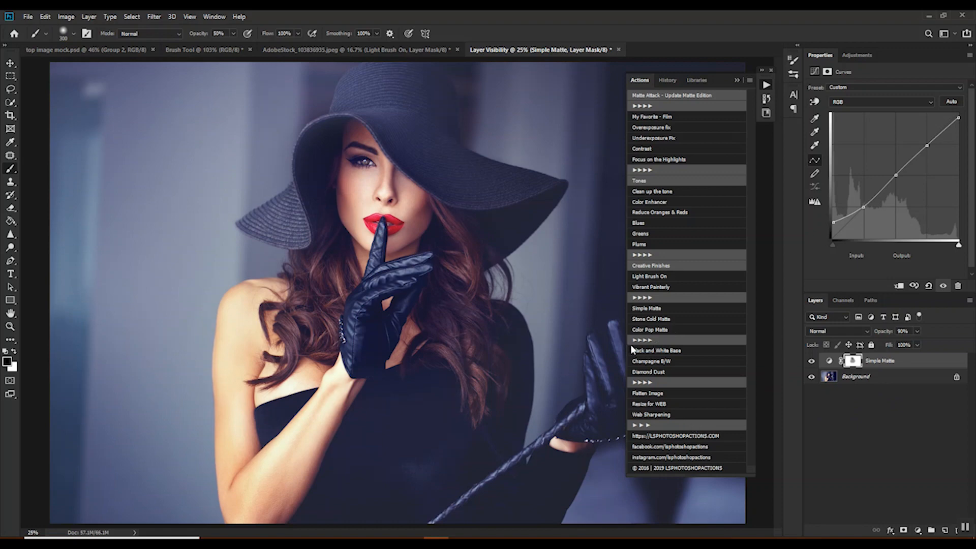
Step: Run the Black and White Base and Champagne B/W actions, and hide the Champagne B/W group
click(674, 352)
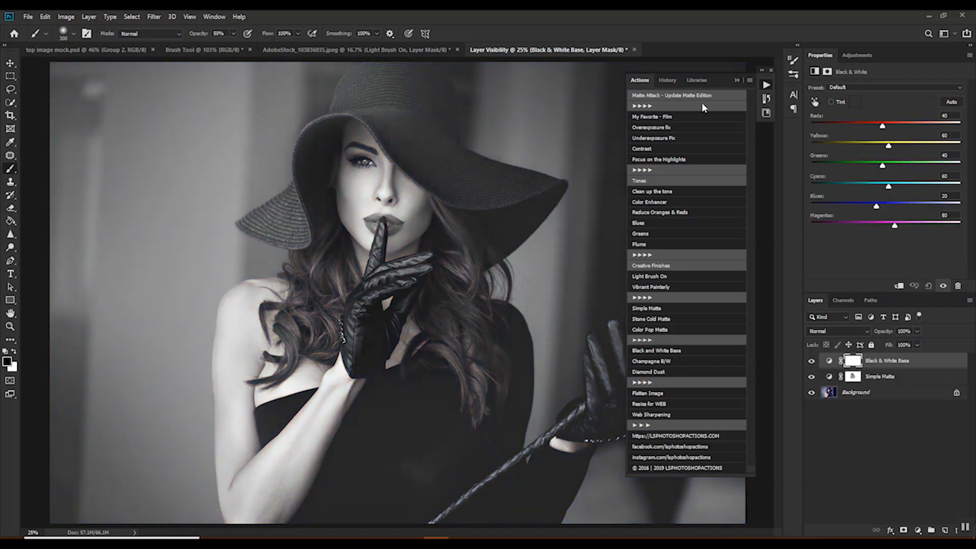
click(669, 360)
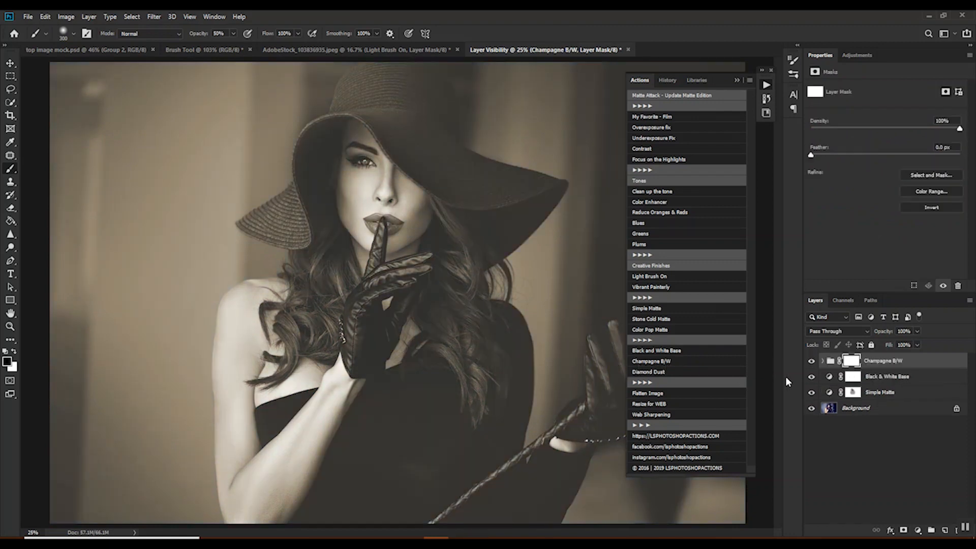
click(811, 360)
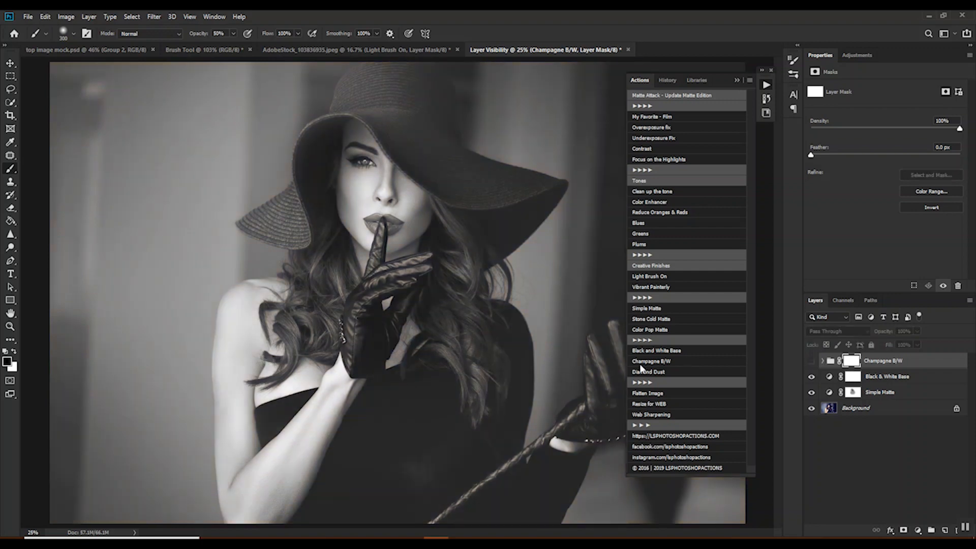
Step: Run the Diamond Dust action and flatten the image with the Matte, Diamond Dust B/W and Black & White Base layers hidden
click(647, 372)
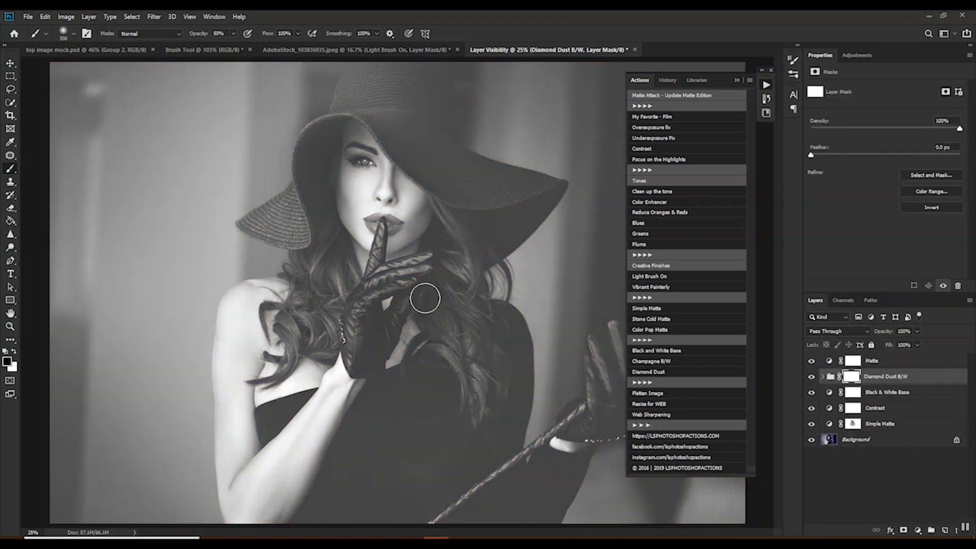
click(812, 376)
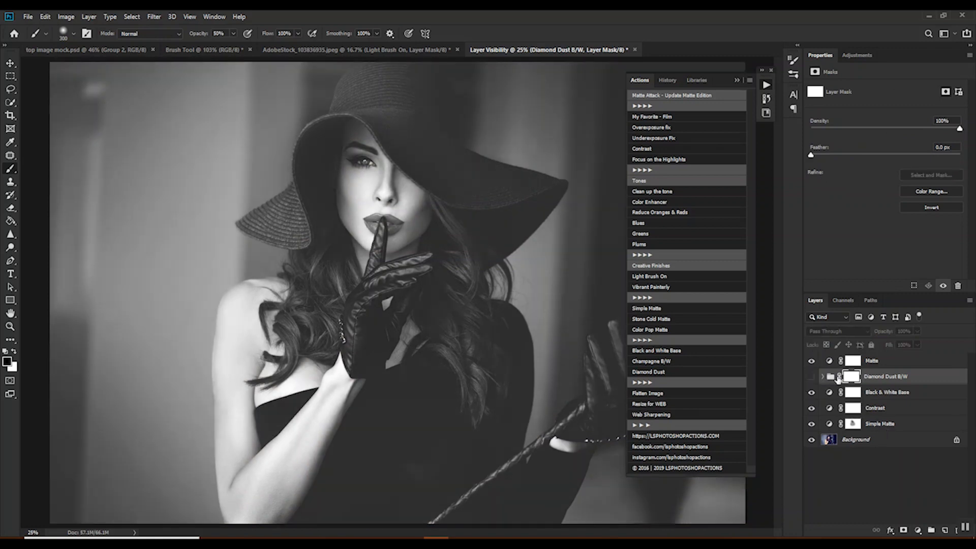
click(812, 392)
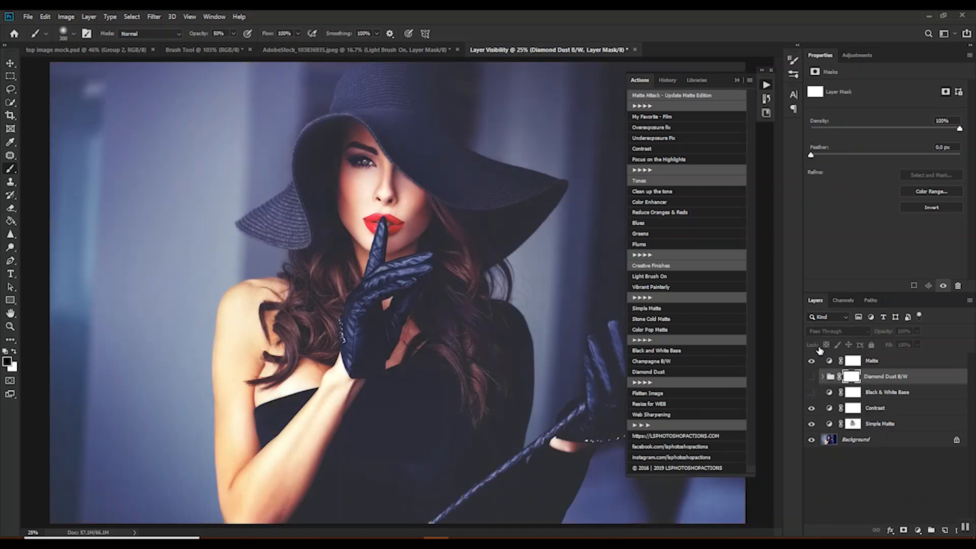
click(812, 361)
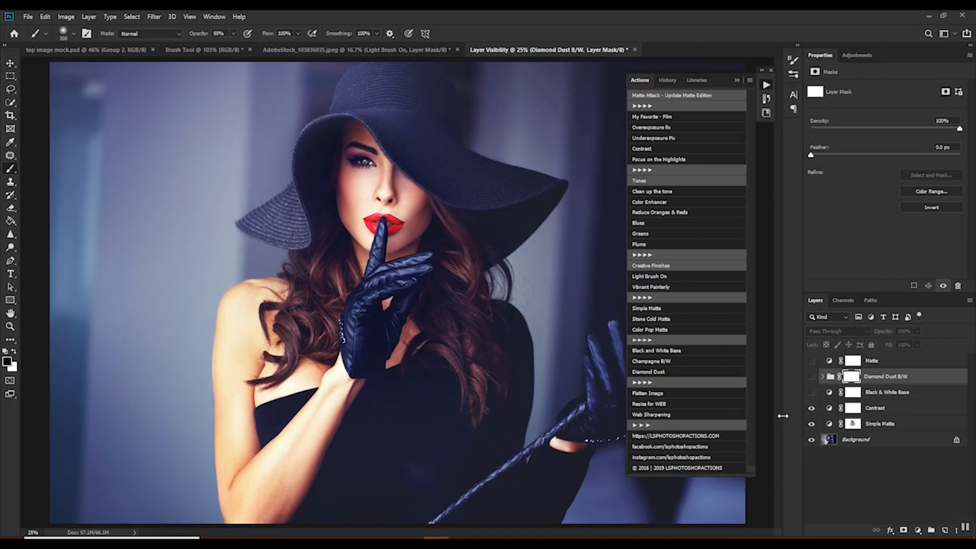
click(662, 393)
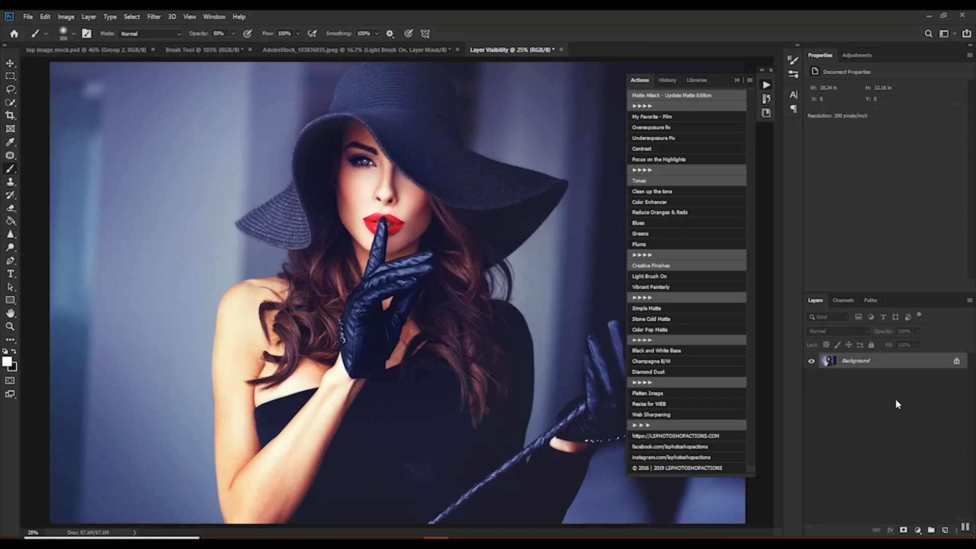
Step: Run the Resize for WEB and Web Sharpening actions on the flattened image
click(707, 402)
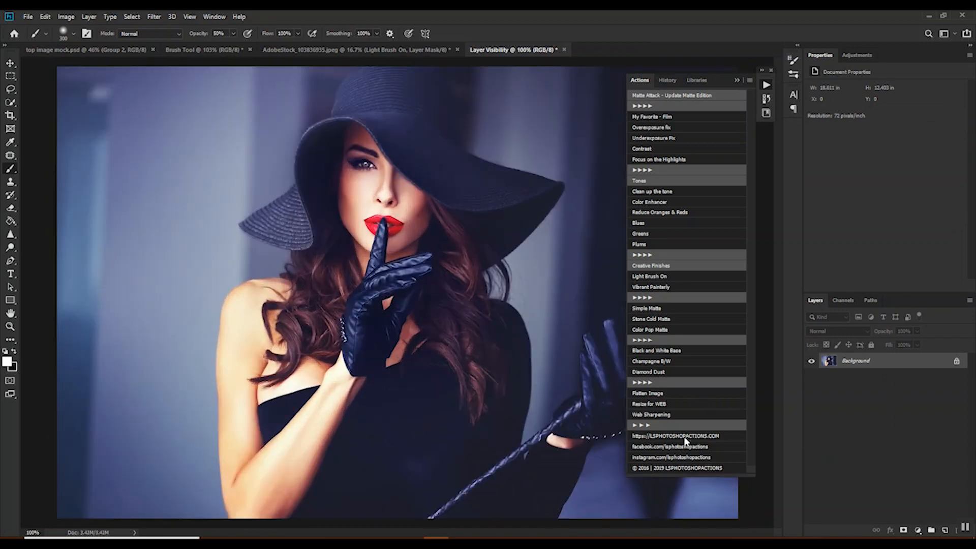
click(654, 413)
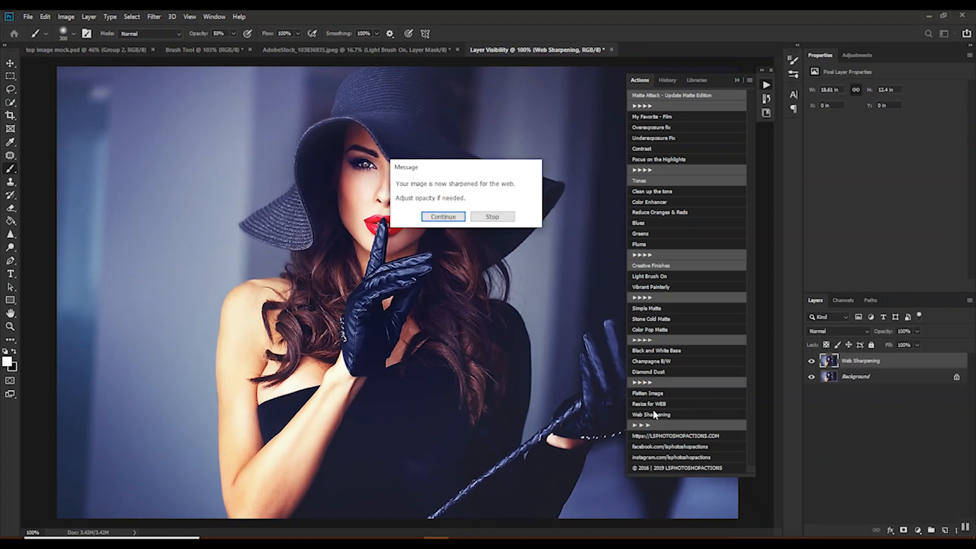
key(Return)
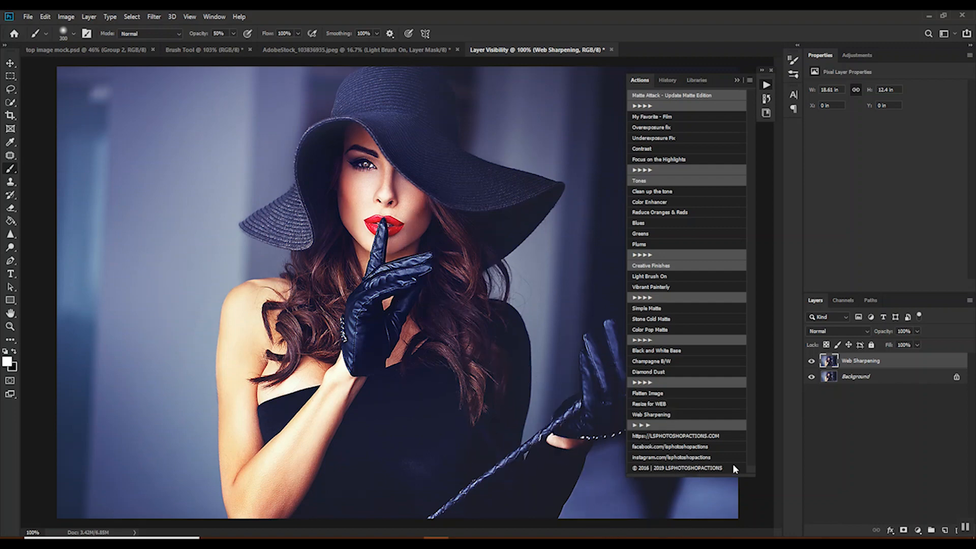
Step: Undo the web sharpening and the web resizing of the image
key(ctrl+z)
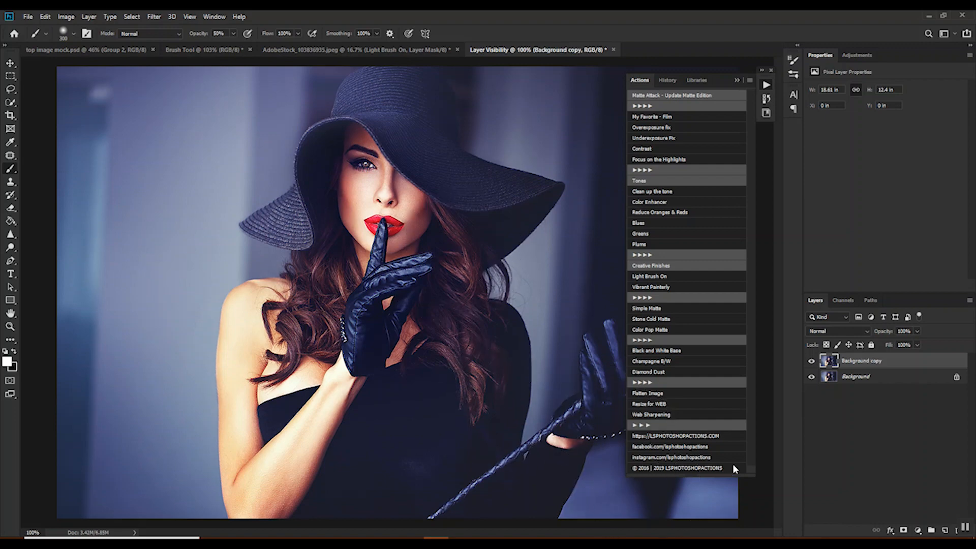
key(ctrl+z)
key(ctrl+z)
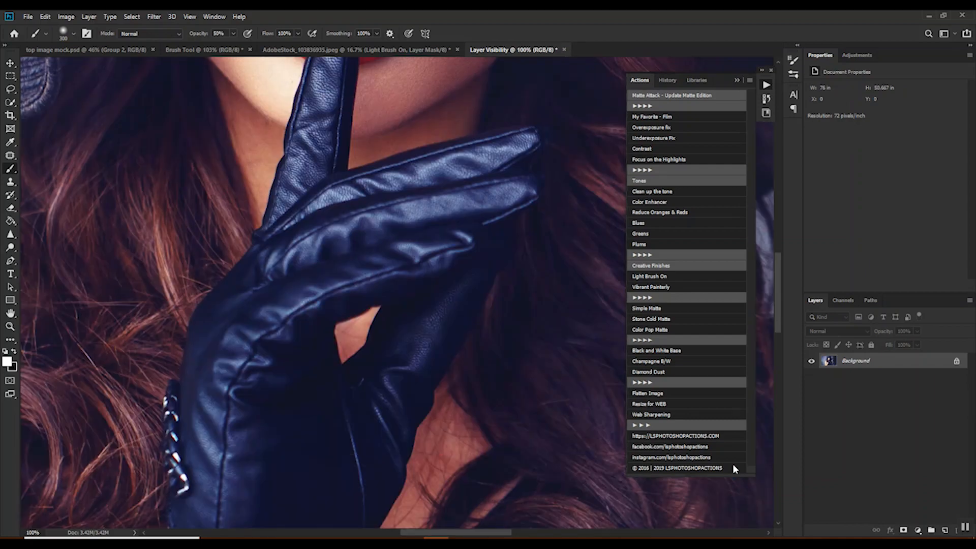
key(ctrl+minus)
key(ctrl+minus)
key(ctrl+minus)
key(ctrl+minus)
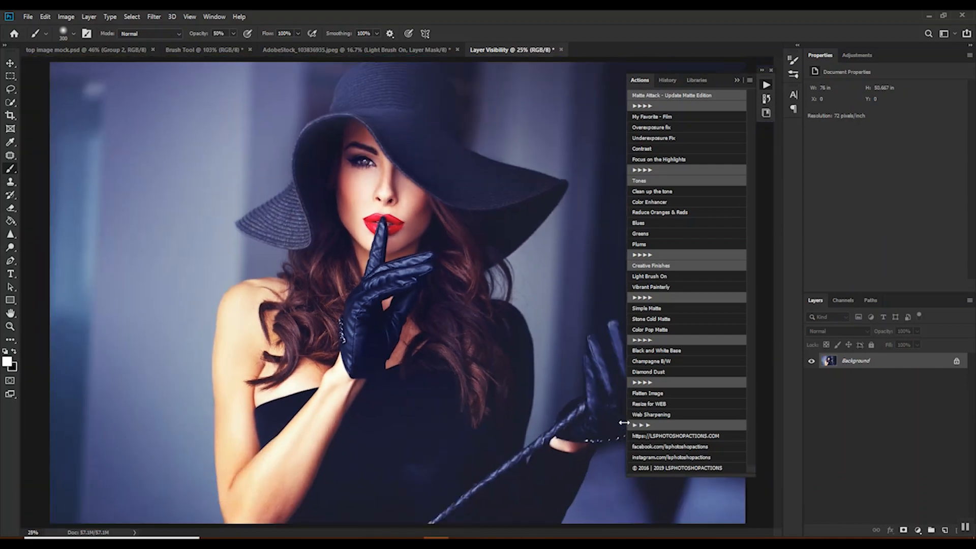